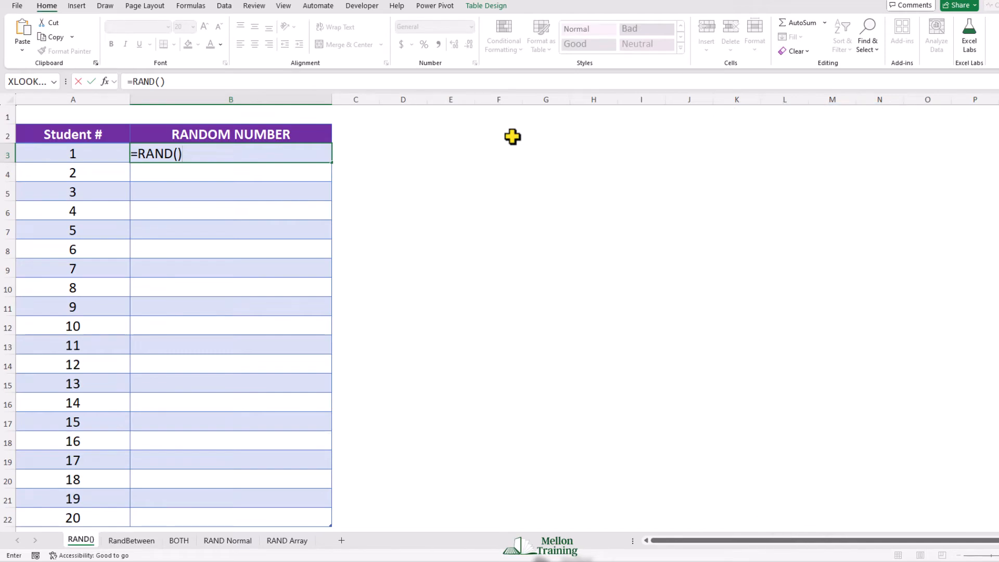
Step: Enter =RAND() in cell B3 so the formula fills the Random Number column for all 20 students
key(Return)
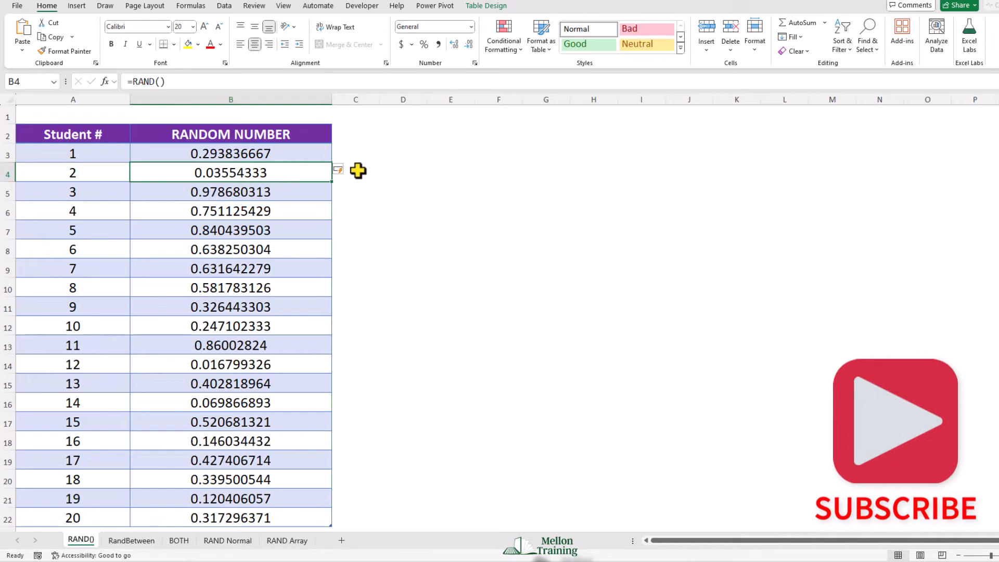
scroll(364, 179, down, 1)
scroll(370, 186, up, 1)
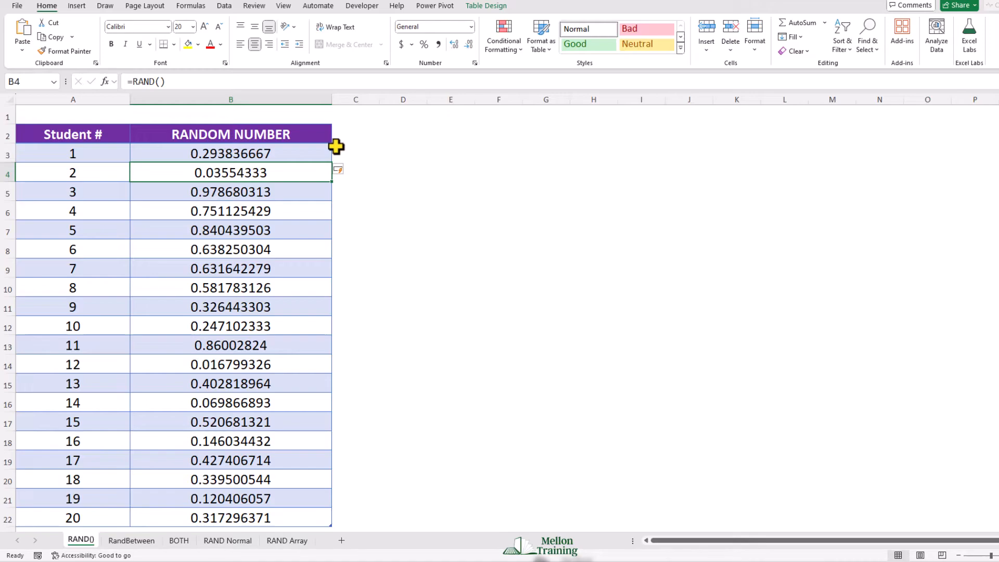
Step: Re-enter the unchanged RAND formulas in B3, B4 and B5 to recalculate the random numbers
click(268, 155)
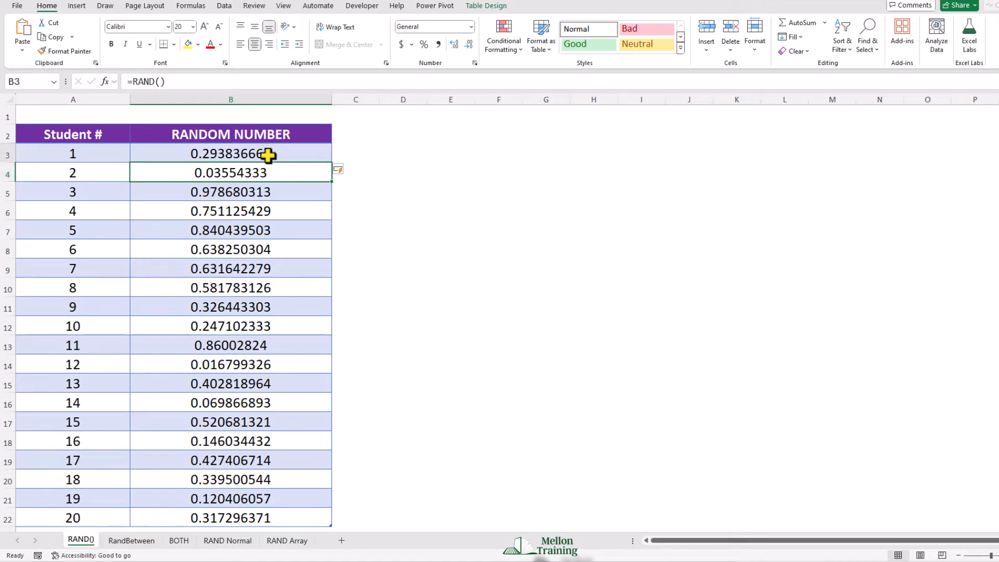
click(189, 80)
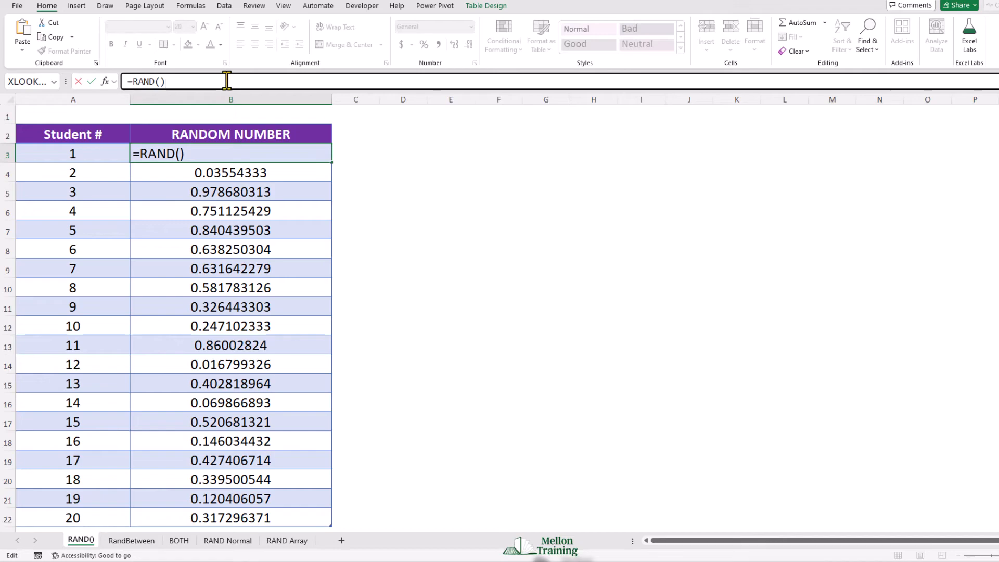
key(Return)
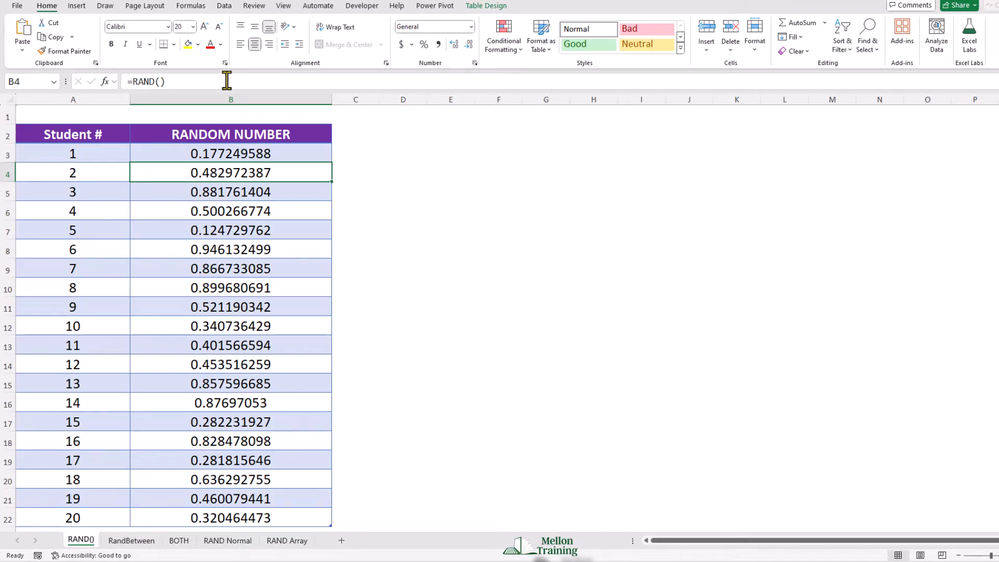
click(225, 81)
key(Return)
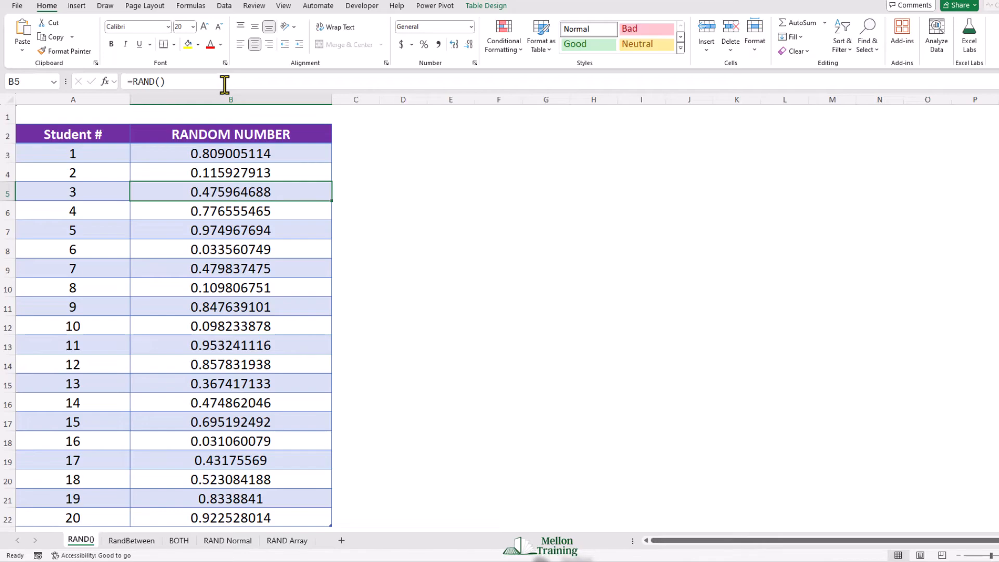
click(190, 82)
key(Return)
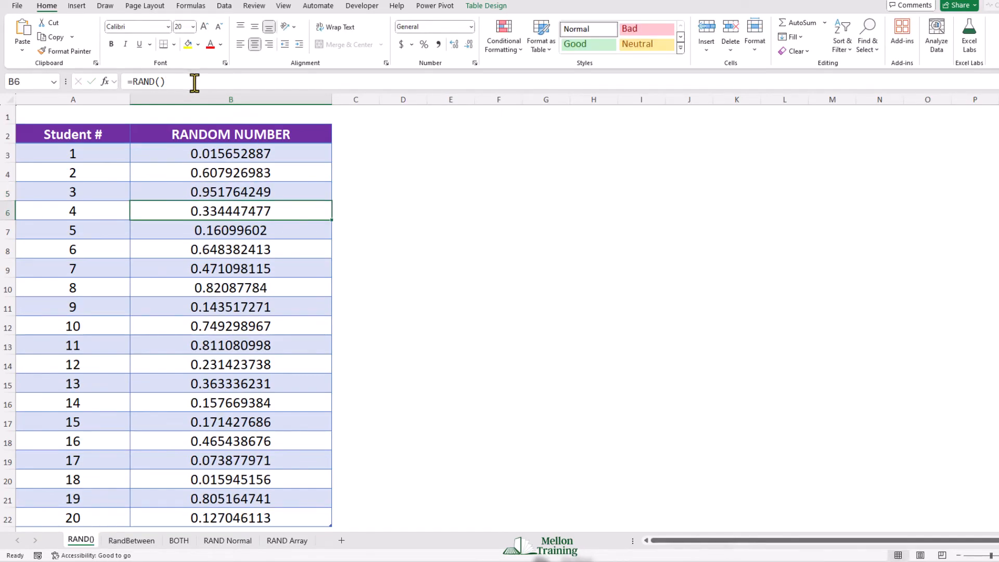
Step: Copy the random numbers in B3:B22 and paste them over themselves as values only
drag(244, 151, 245, 517)
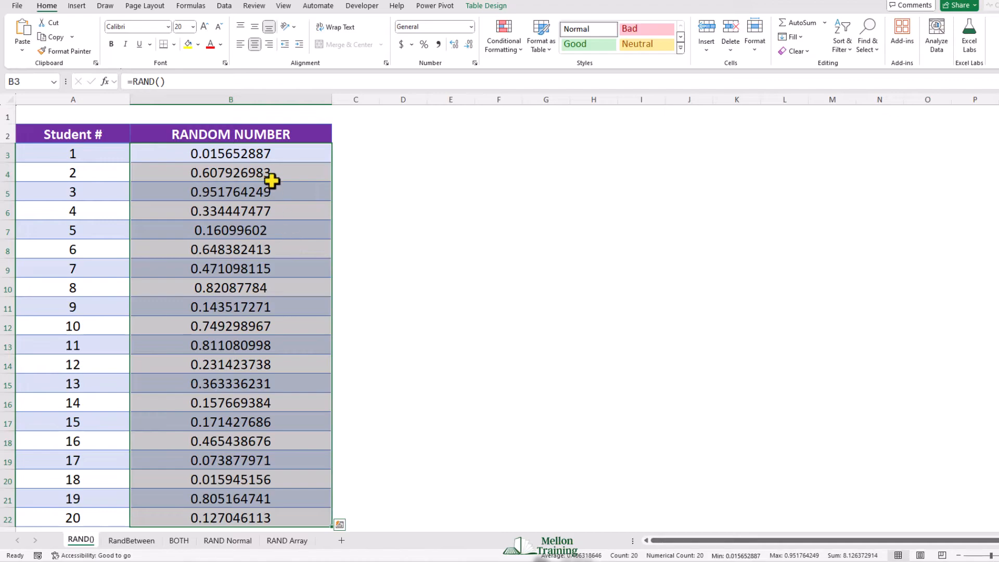
right_click(265, 151)
click(293, 194)
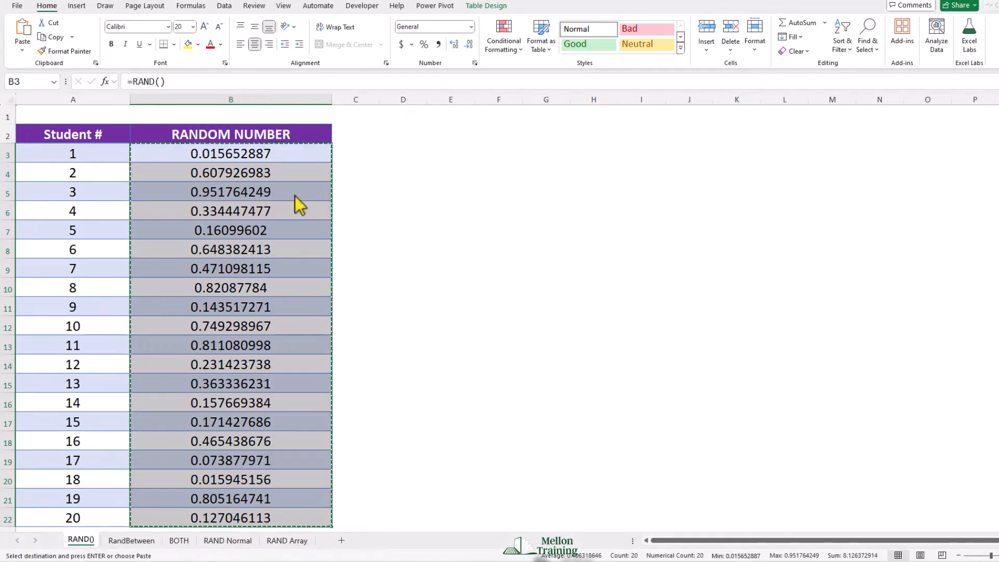
right_click(165, 156)
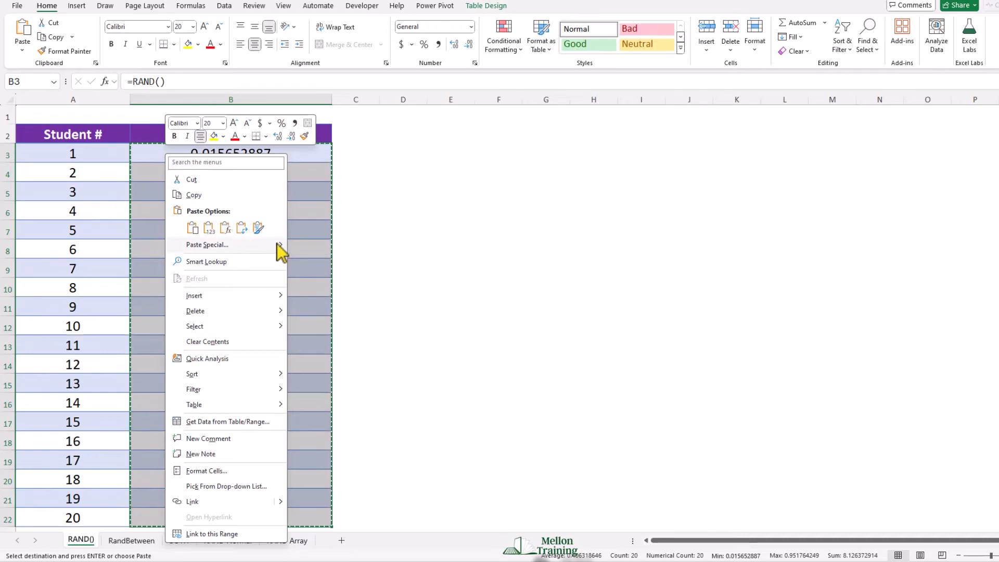
mouse_move(279, 244)
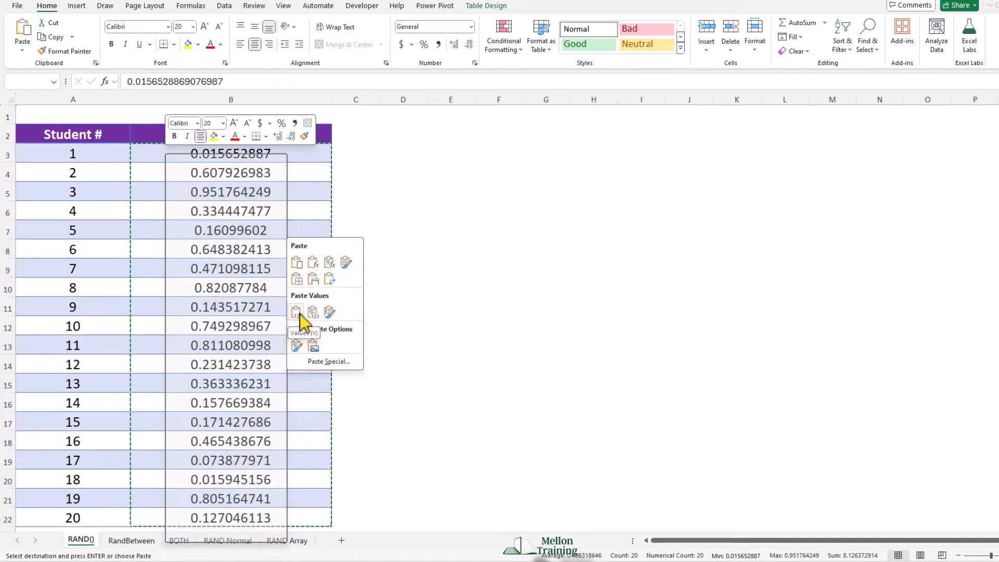
click(297, 313)
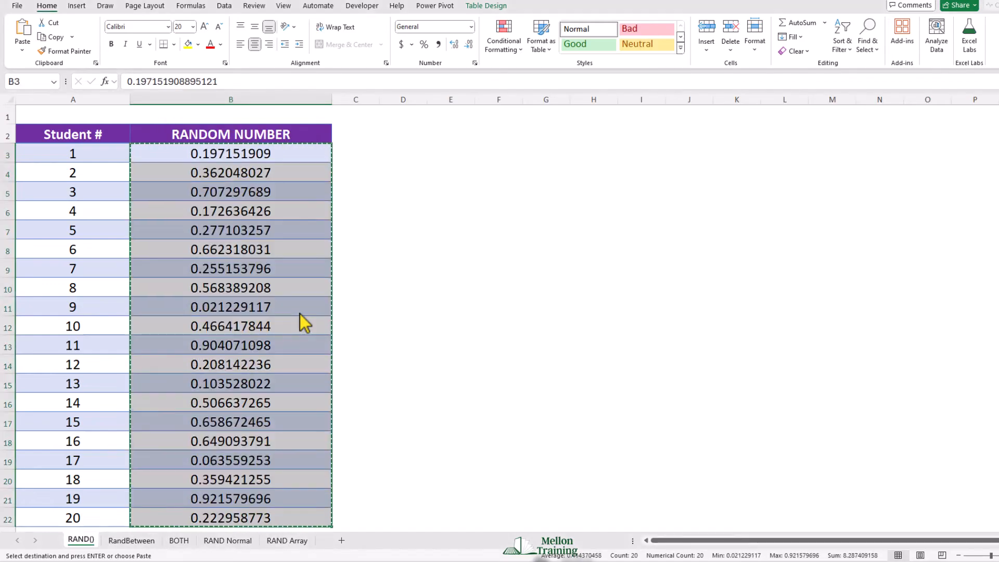
Step: Inspect several Random Number cells to check that they hold static values instead of formulas, and cancel the copy selection
click(222, 186)
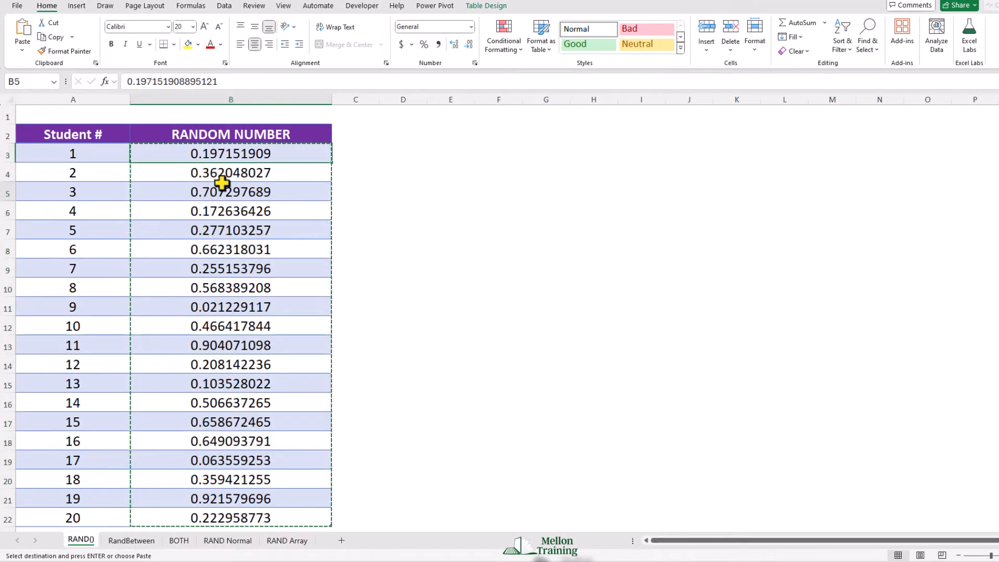
click(220, 227)
click(220, 265)
click(219, 303)
click(212, 346)
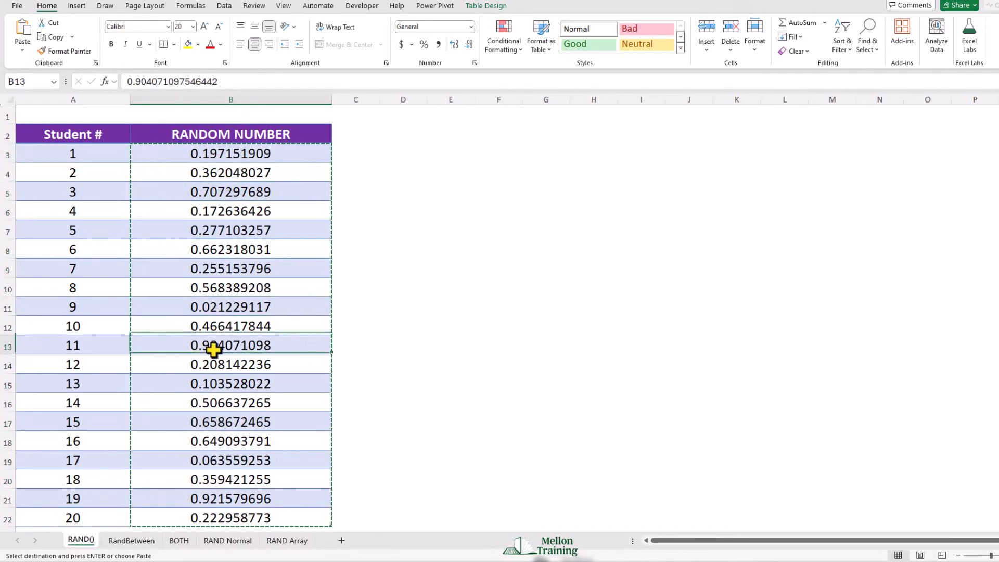
click(206, 272)
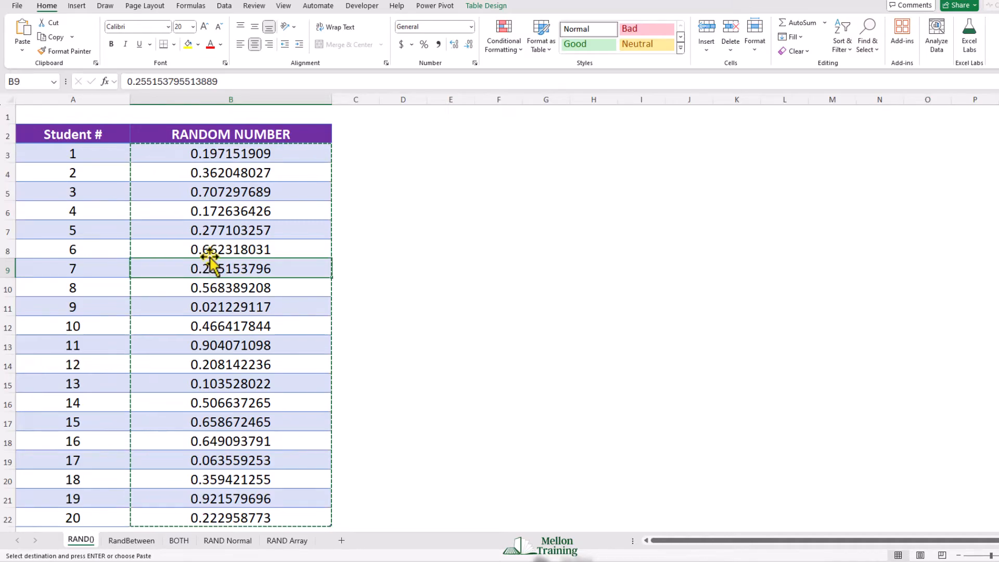
key(Escape)
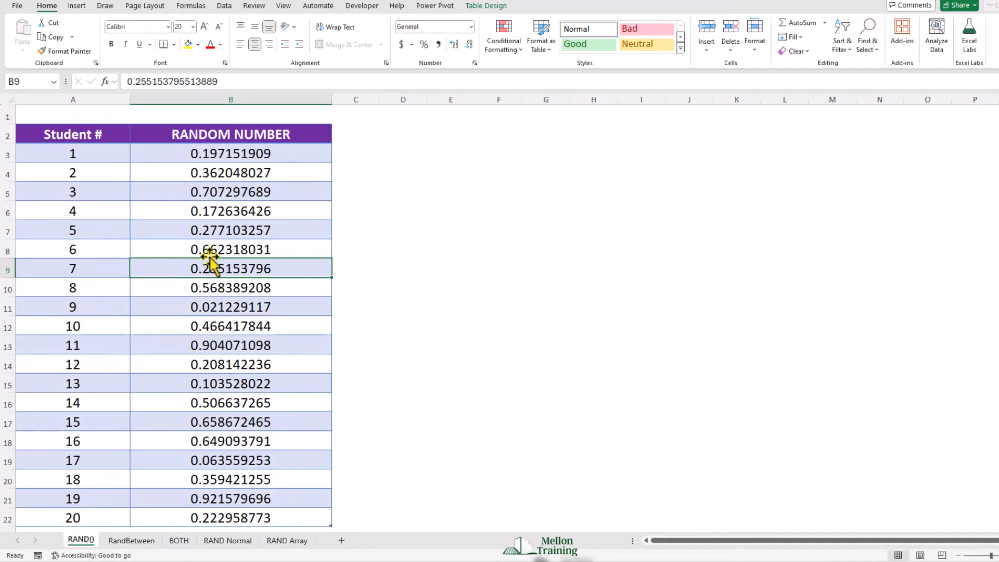
Step: On the RandBetween sheet, enter =RANDBETWEEN(1001,3500) in A4 and fill it down the Invoice # column to A18
click(142, 543)
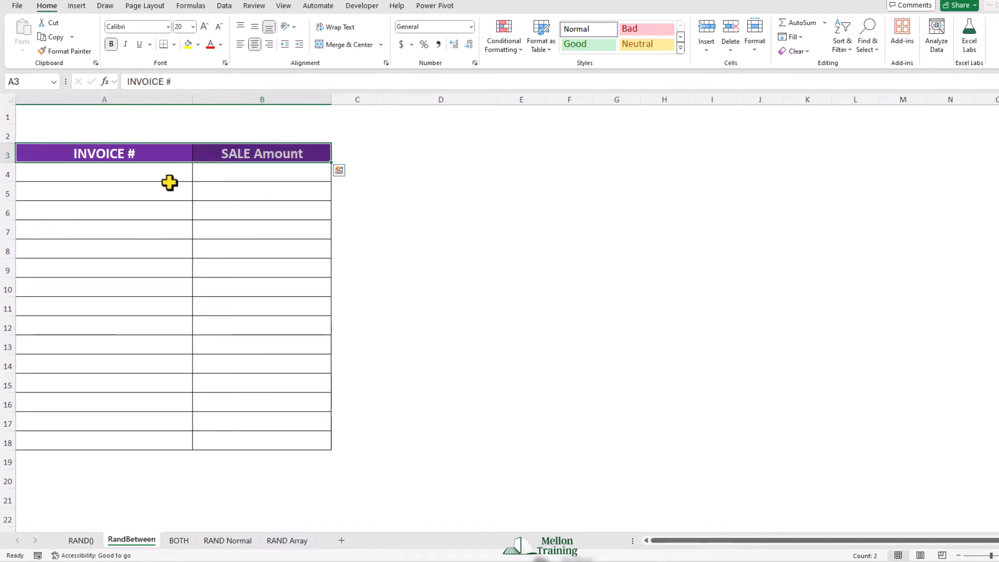
click(142, 171)
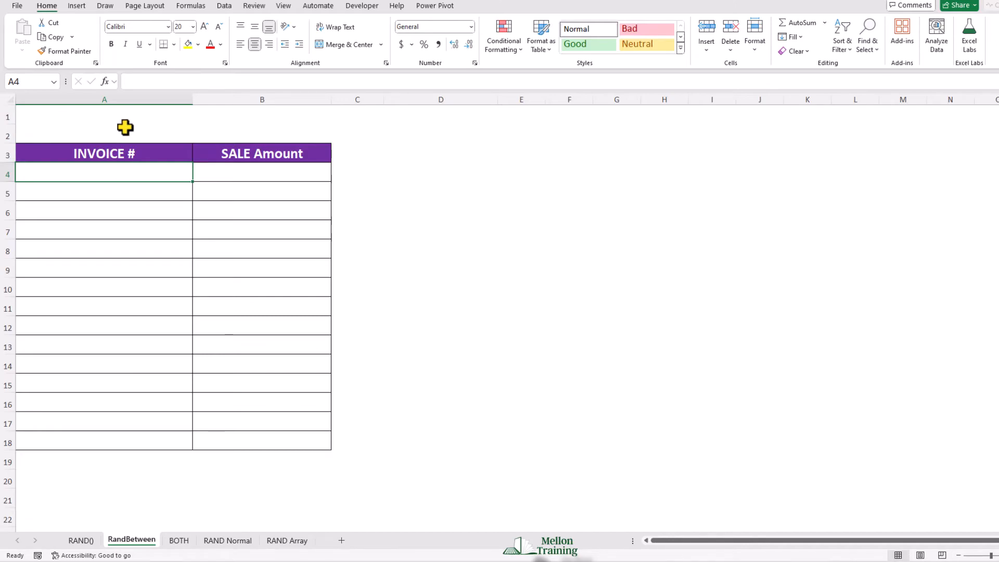
text(=ran)
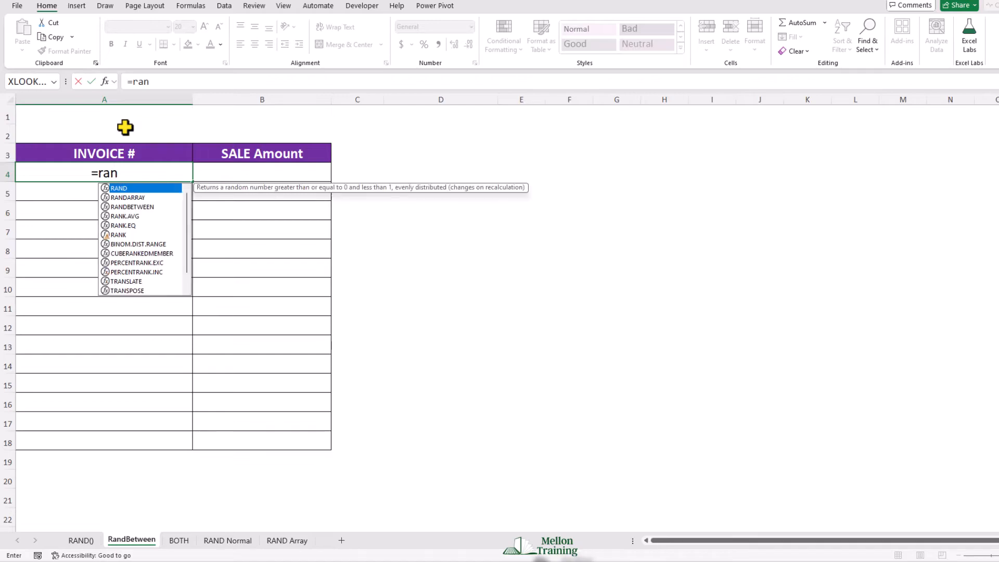
text(db)
key(Tab)
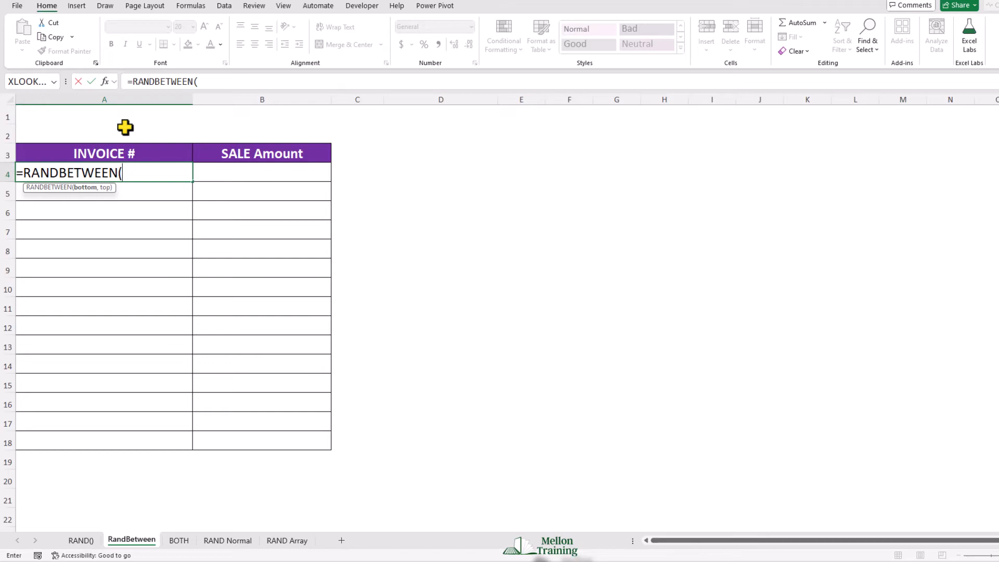
text(1001)
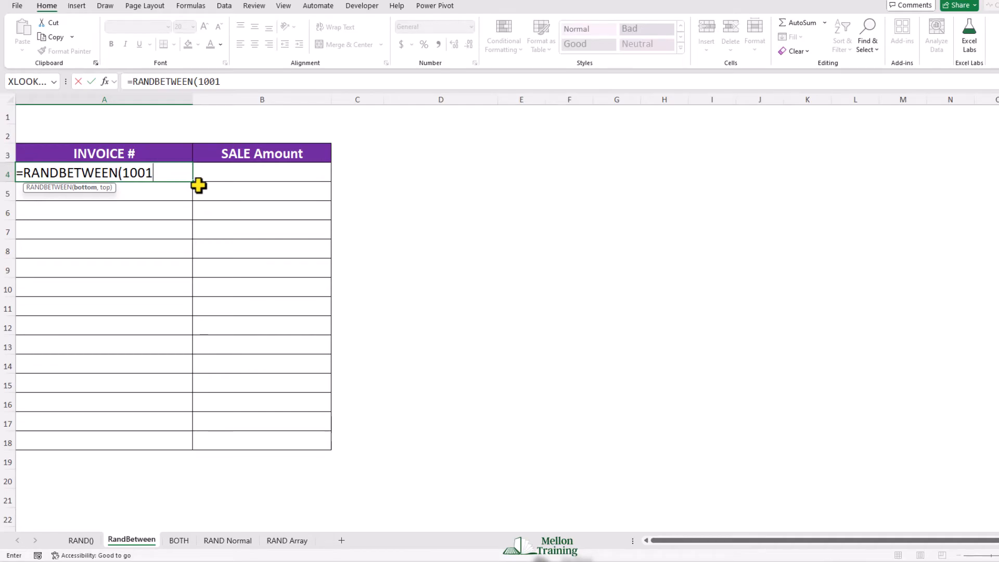
text(,)
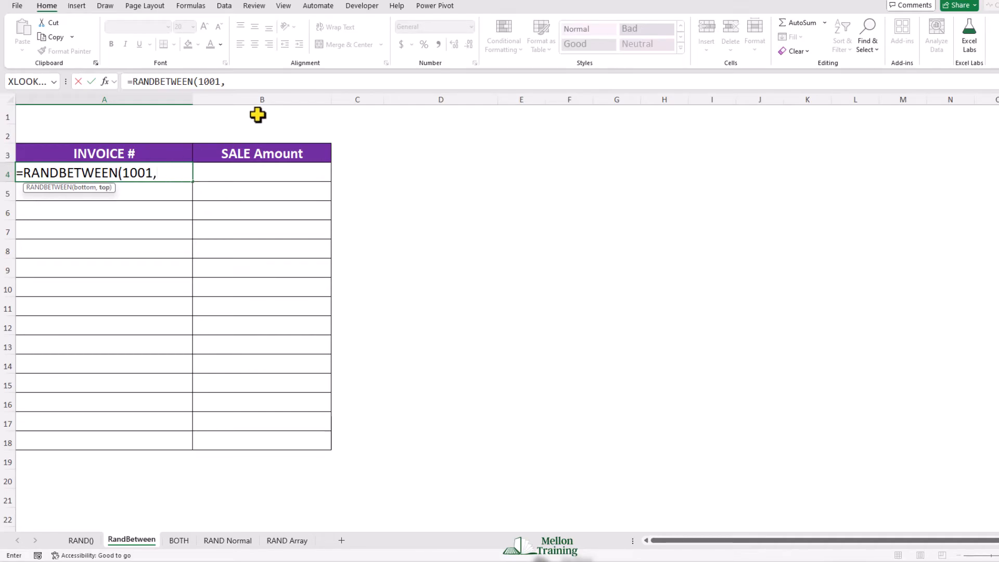
text(3500))
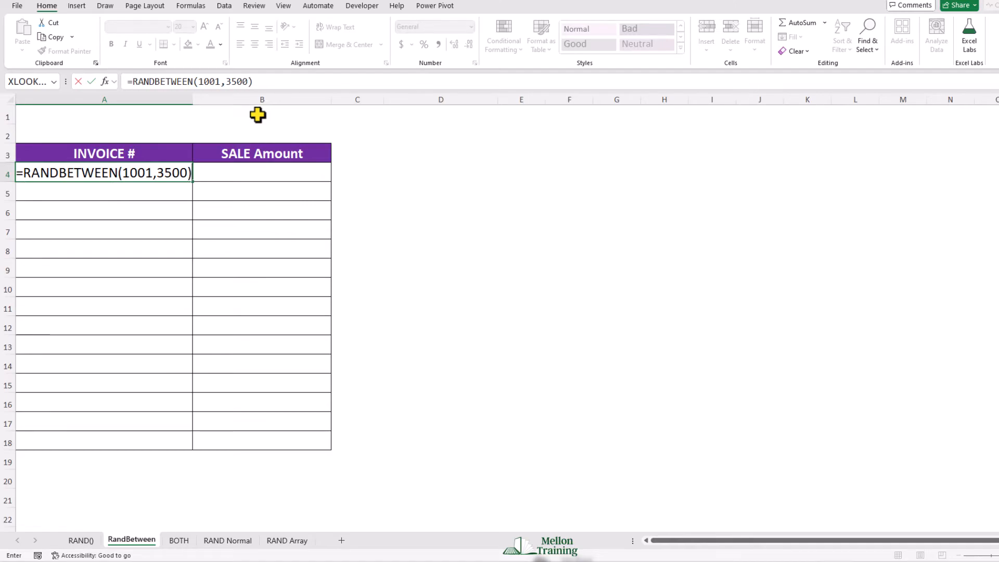
key(Return)
key(Up)
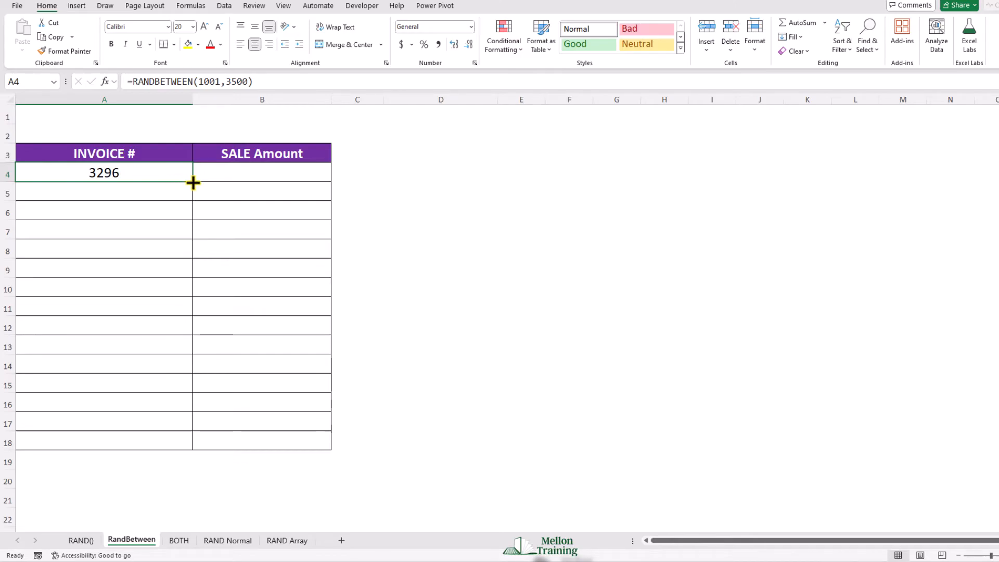
drag(193, 181, 203, 450)
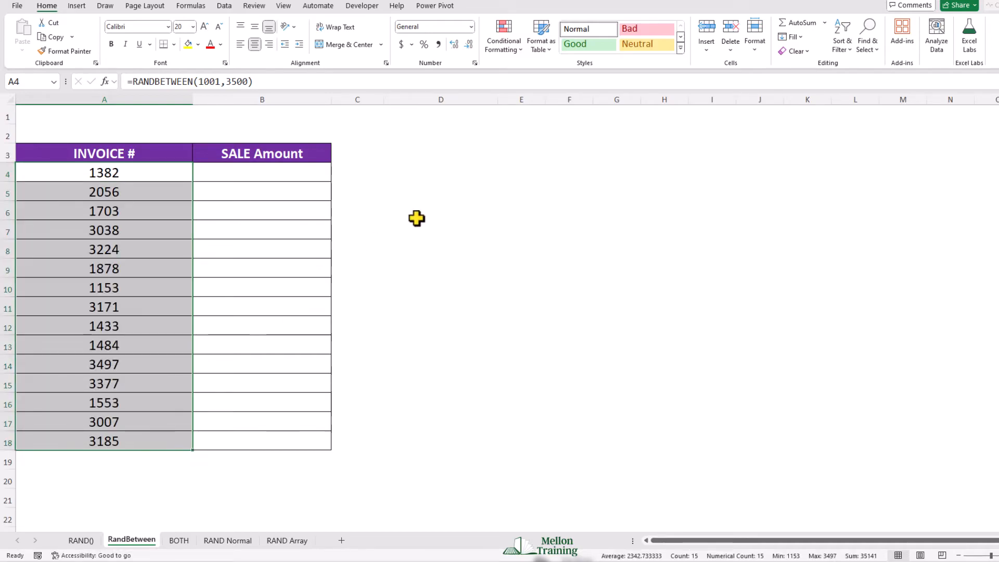
Step: Replace the Invoice # formulas in A4:A18 with their values by copying and pasting values only
right_click(125, 177)
click(153, 213)
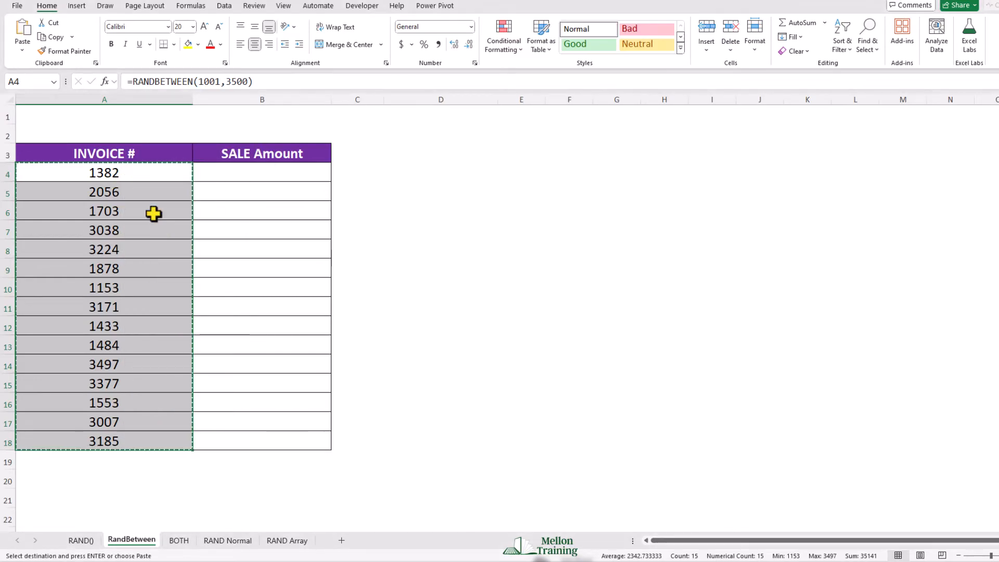
right_click(143, 173)
mouse_move(258, 264)
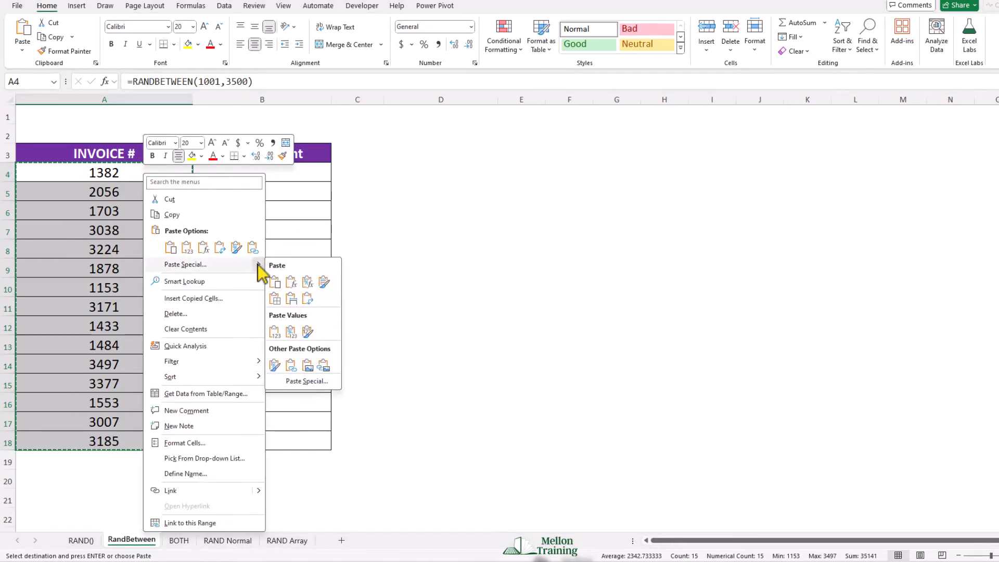
click(275, 332)
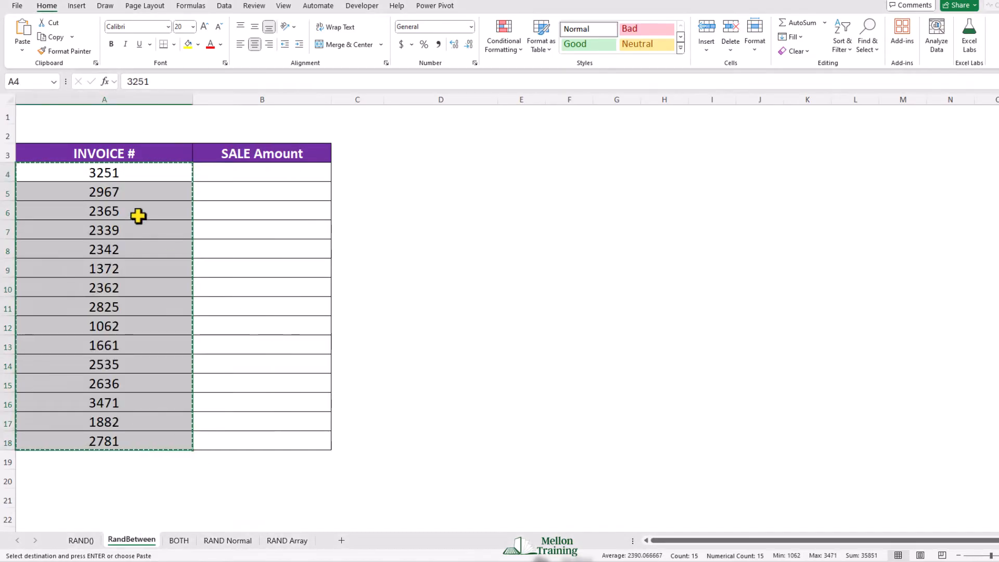
Step: Inspect several Invoice # cells to check that they contain plain numbers instead of formulas
click(112, 192)
click(113, 214)
click(113, 234)
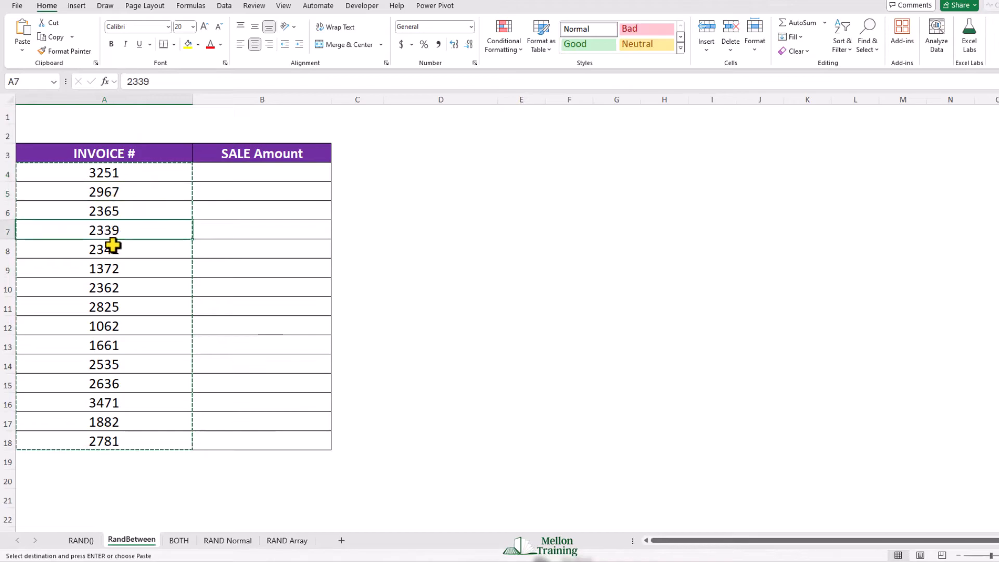
click(115, 284)
click(107, 173)
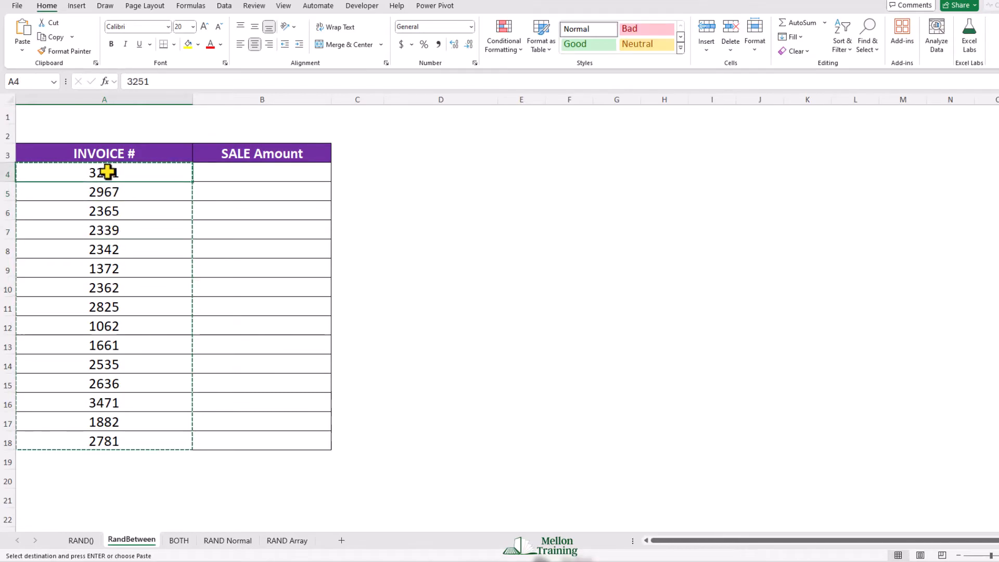
Step: Enter =RANDBETWEEN(0,1500) in B4 and fill it down the Sale Amount column to B18
click(235, 175)
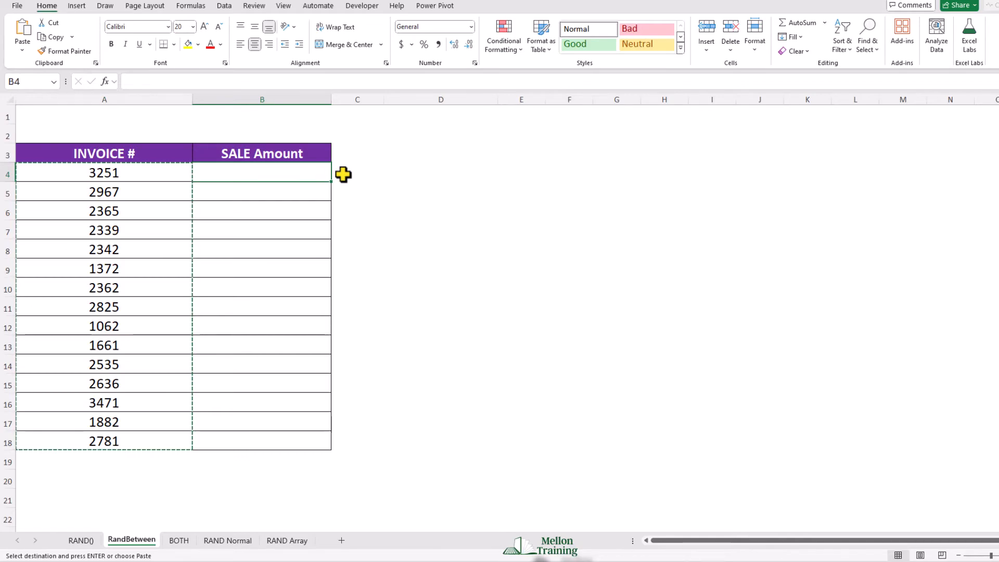
text(=r)
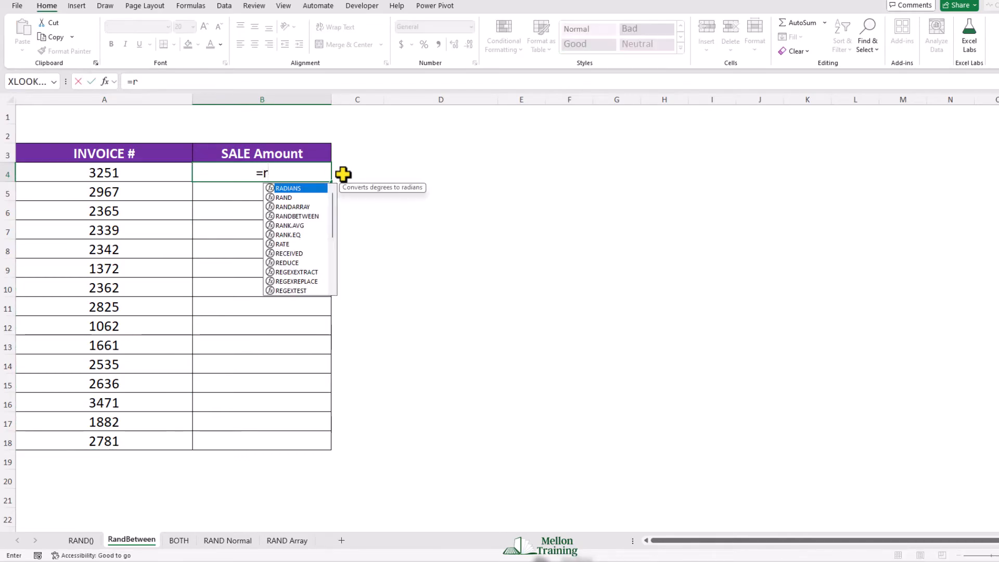
text(andb)
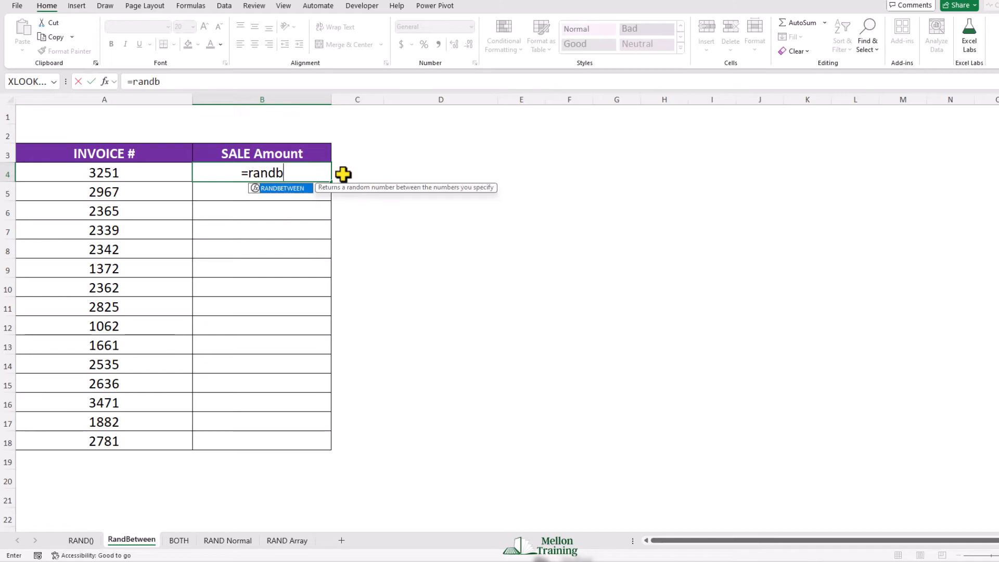
key(Tab)
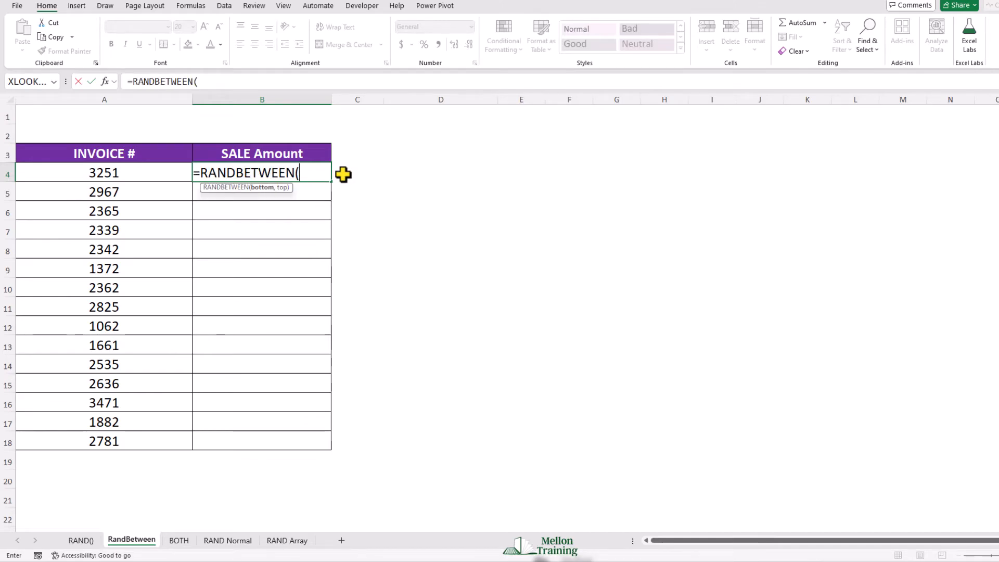
text(0,100)
key(BackSpace)
key(BackSpace)
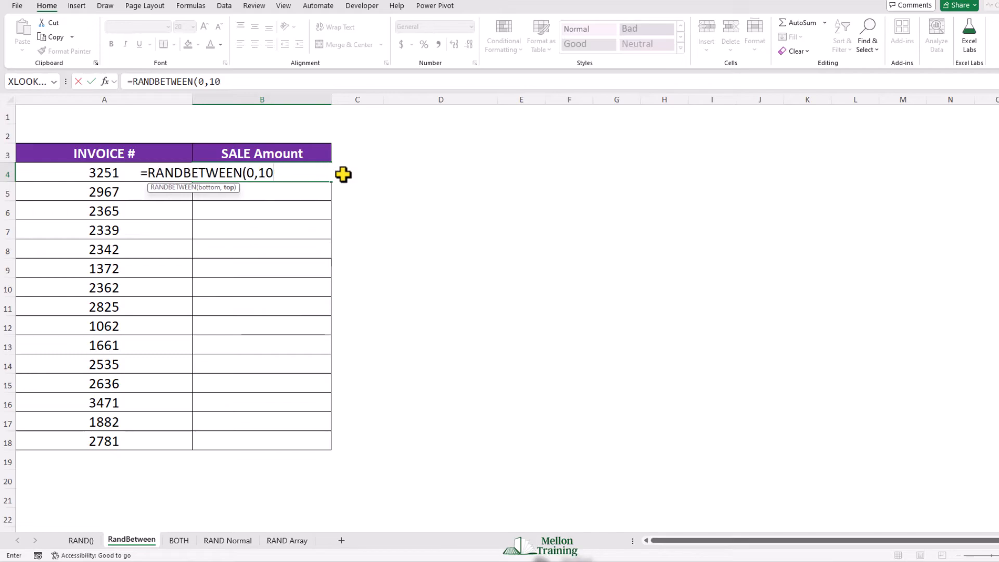
text(500))
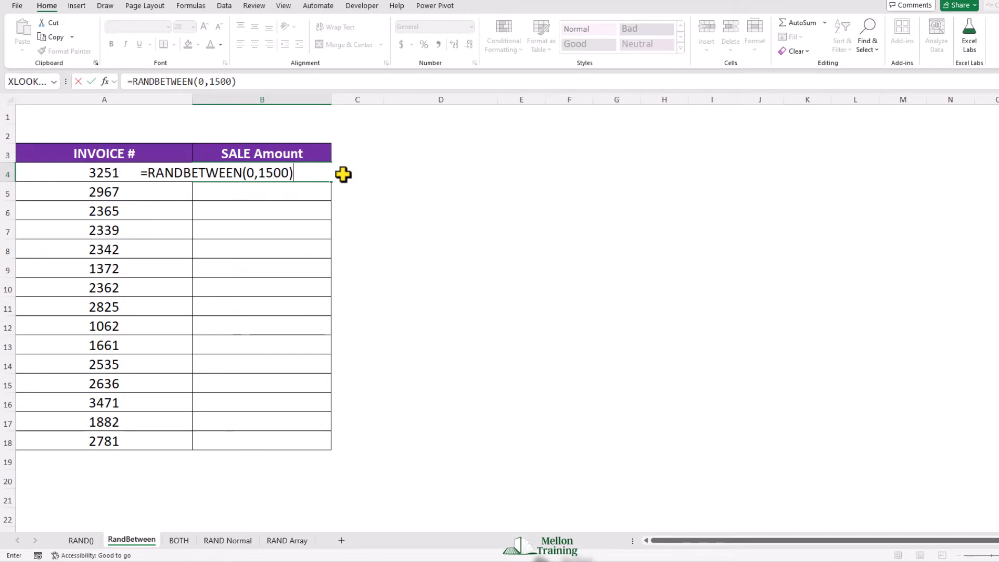
key(Return)
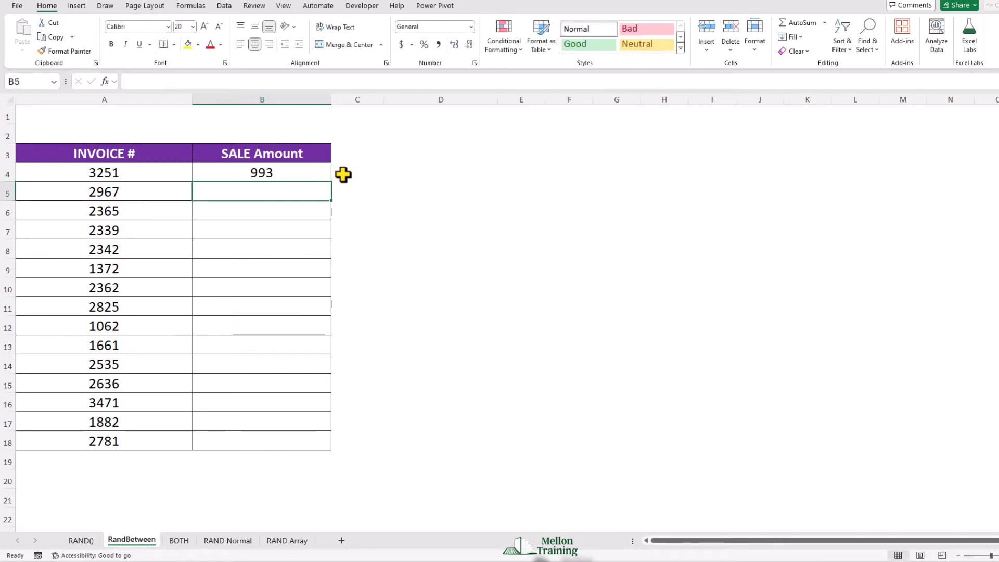
click(323, 177)
double_click(332, 182)
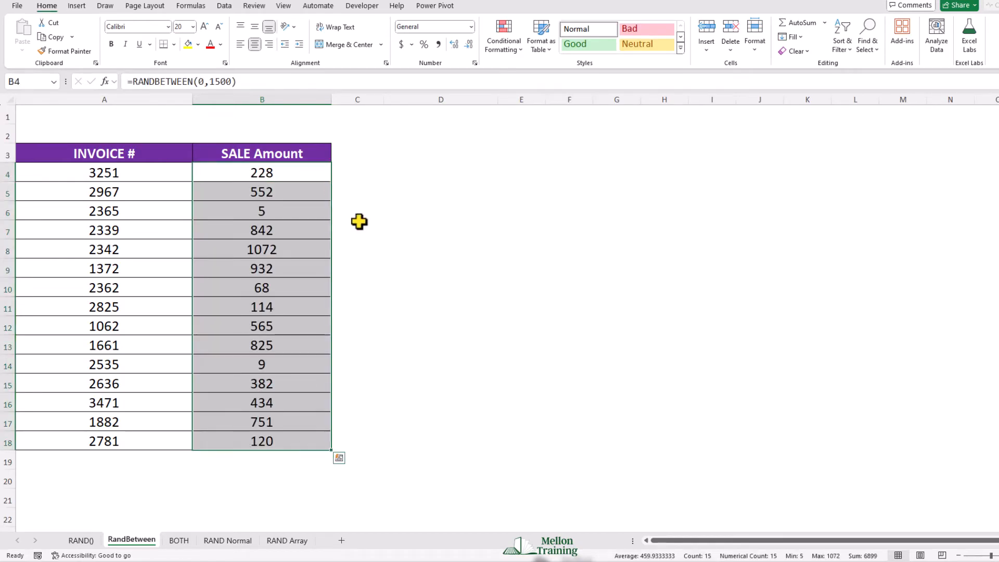
Step: Replace the Sale Amount formulas in B4:B18 with their values by copying and pasting values only
right_click(294, 177)
click(319, 217)
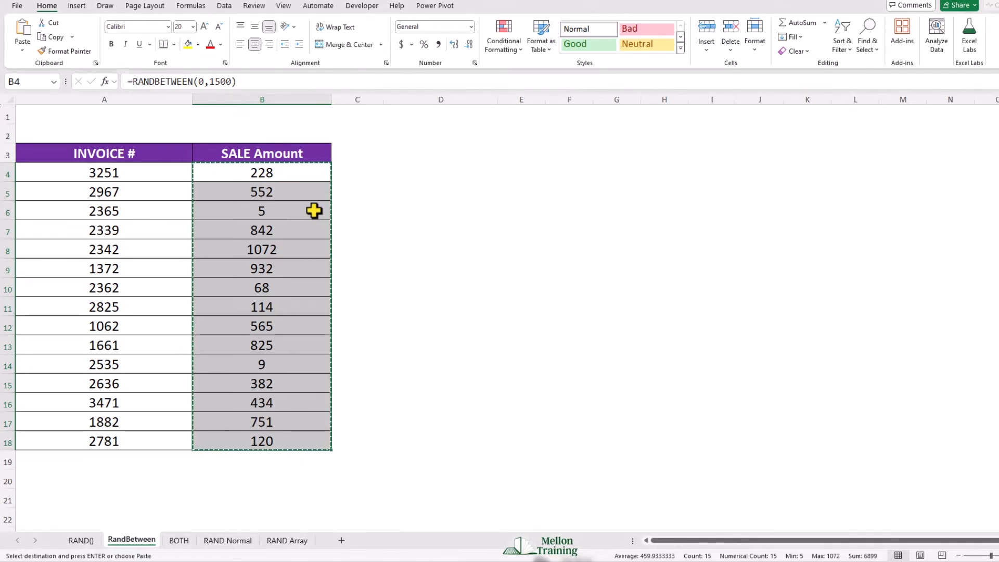
right_click(225, 174)
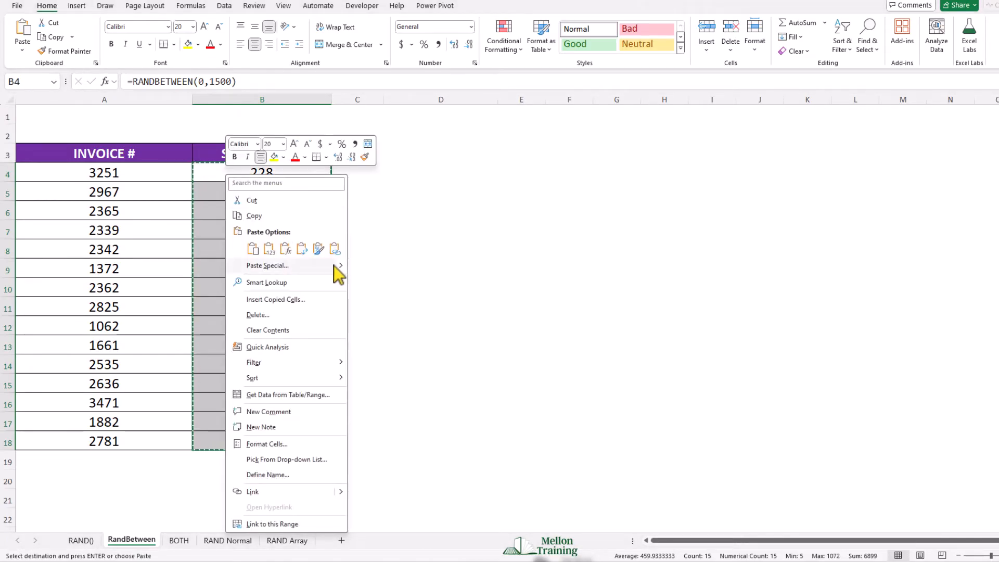
mouse_move(343, 266)
click(361, 336)
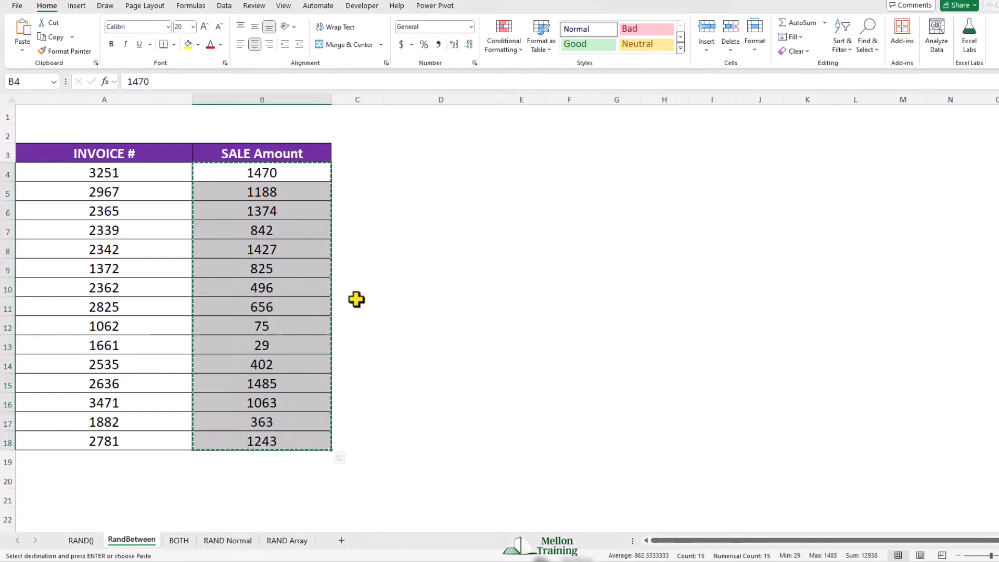
Step: Apply the Accounting number format with the dollar sign to the Sale Amount cells B4:B18
click(277, 188)
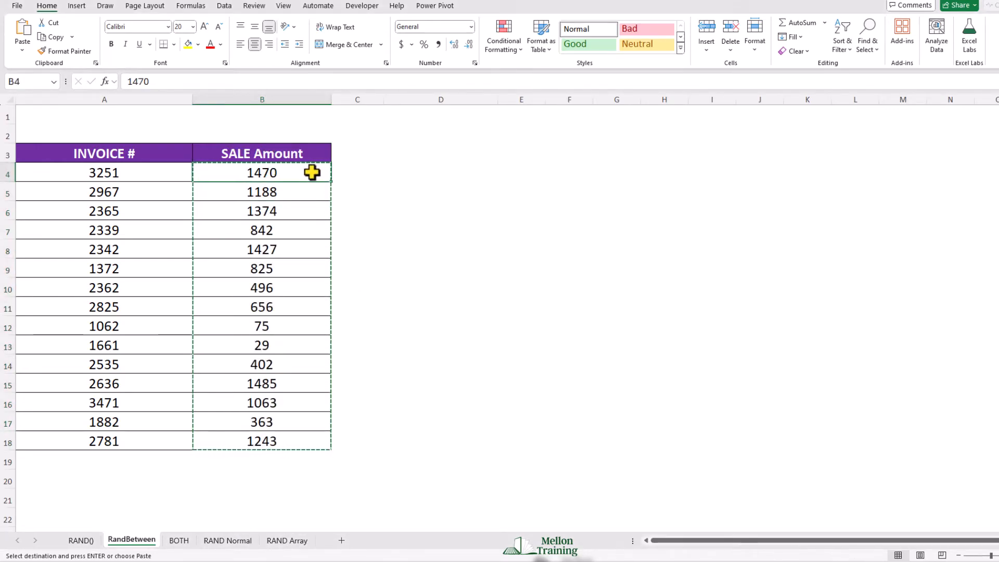
drag(313, 171, 323, 441)
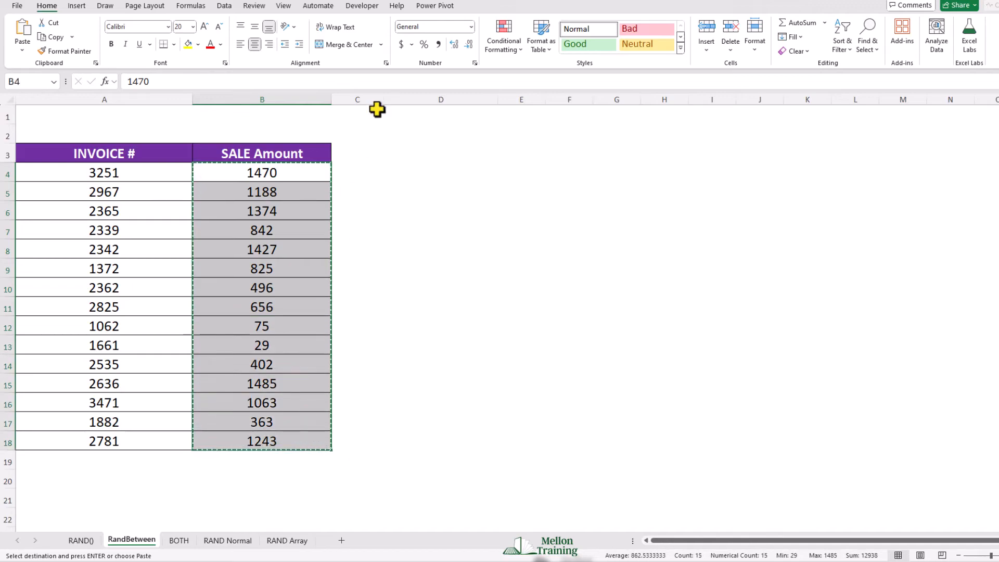
click(402, 46)
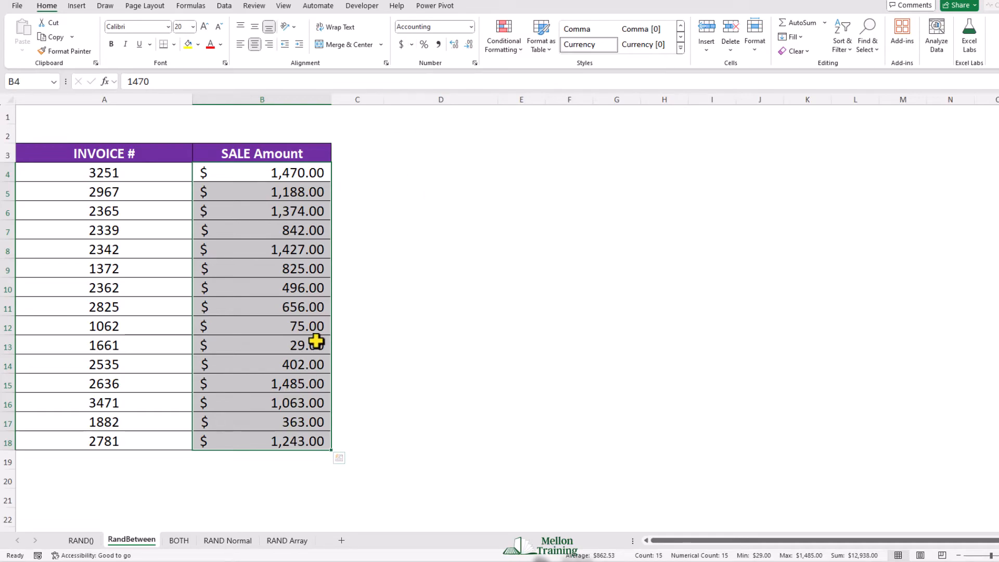
Step: Compare the results on the RAND() and RandBetween sheets, and view the table on the BOTH sheet
click(82, 541)
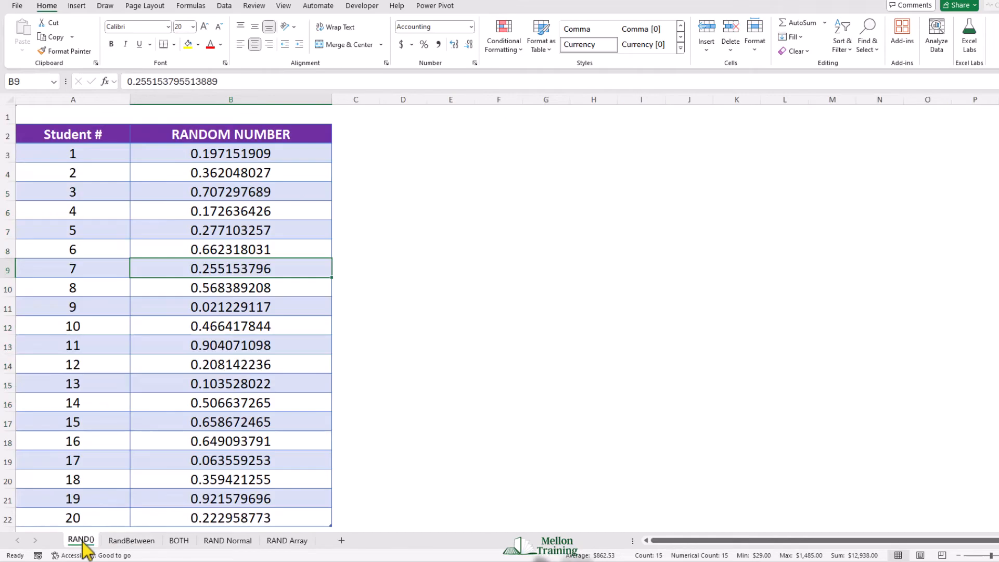
click(131, 541)
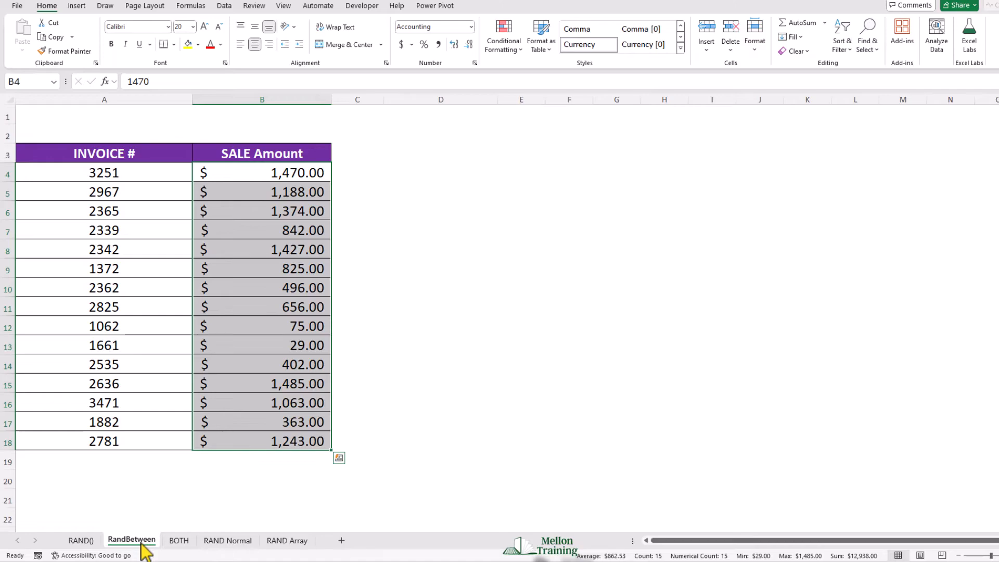
click(180, 541)
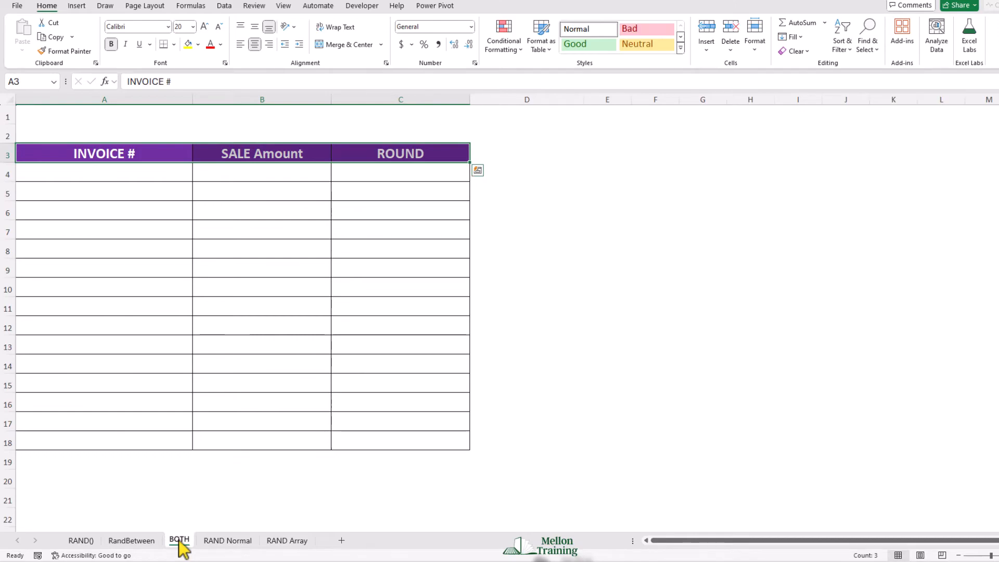
Step: Copy the Invoice # values A4:A18 from the RandBetween sheet and paste them at A4 on the BOTH sheet
click(139, 541)
drag(131, 174, 136, 439)
key(ctrl+c)
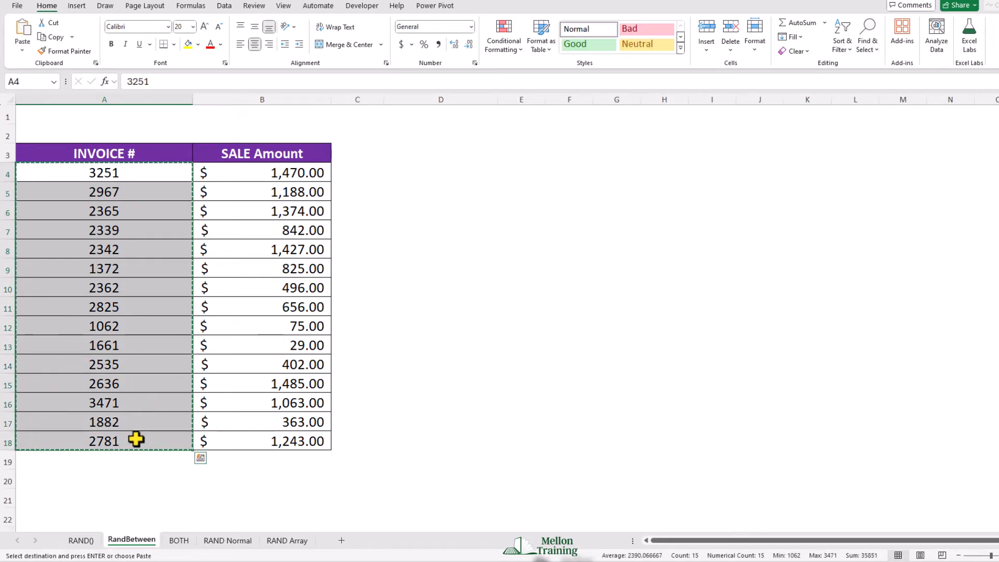
click(179, 541)
click(86, 169)
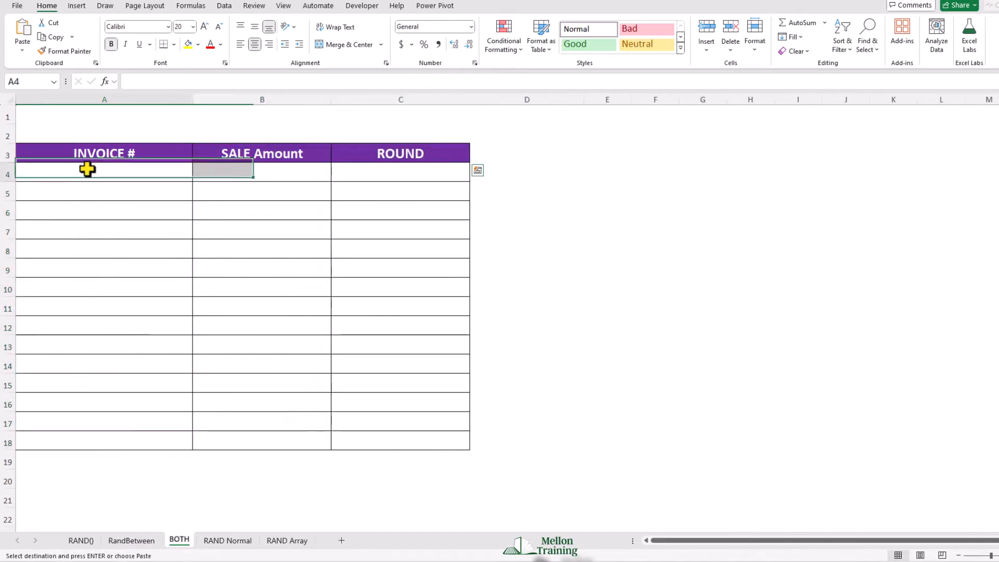
key(ctrl+v)
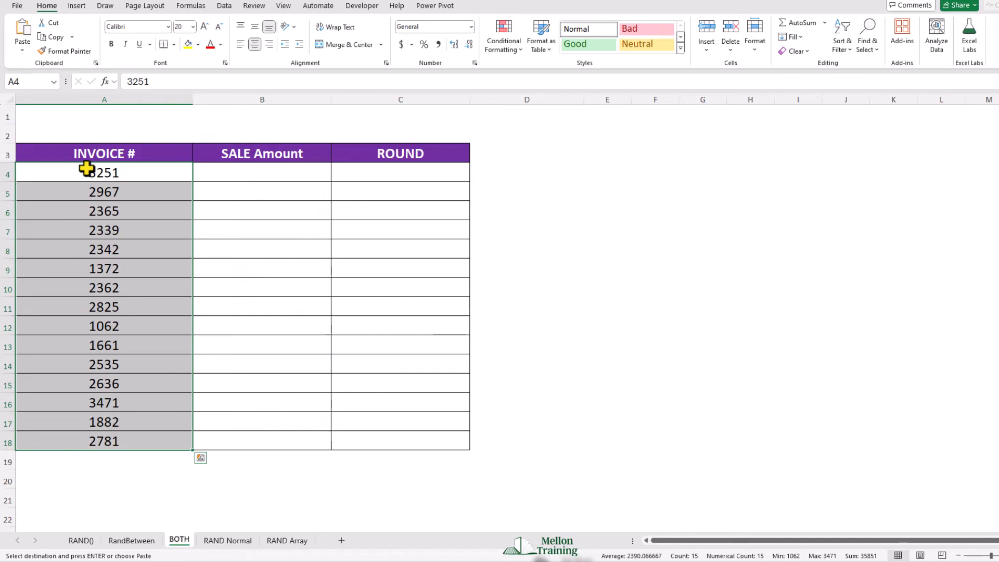
Step: On the BOTH sheet, enter =RAND()+RANDBETWEEN(100,5000) in B4 and fill it down the Sale Amount column to B18
click(227, 172)
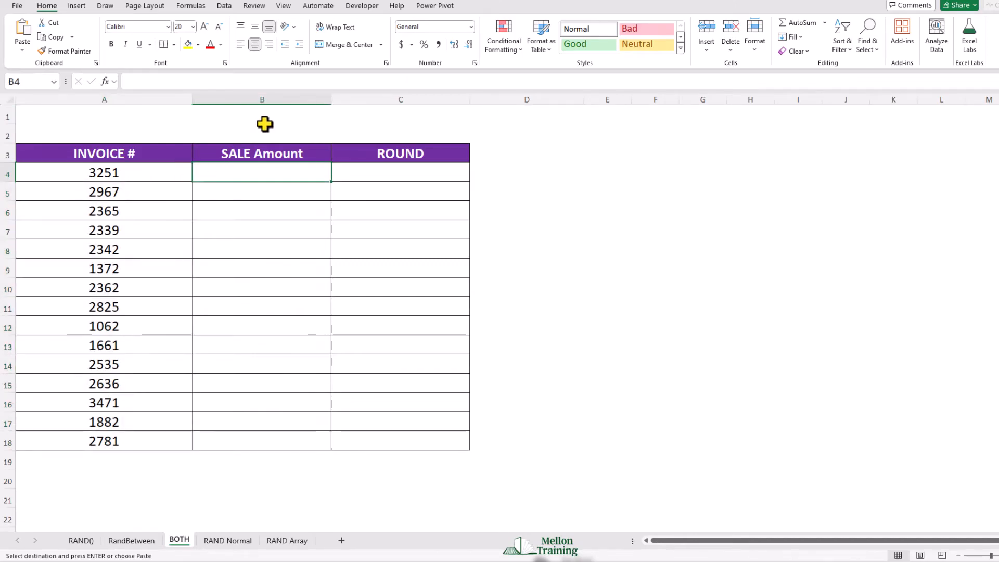
text(=)
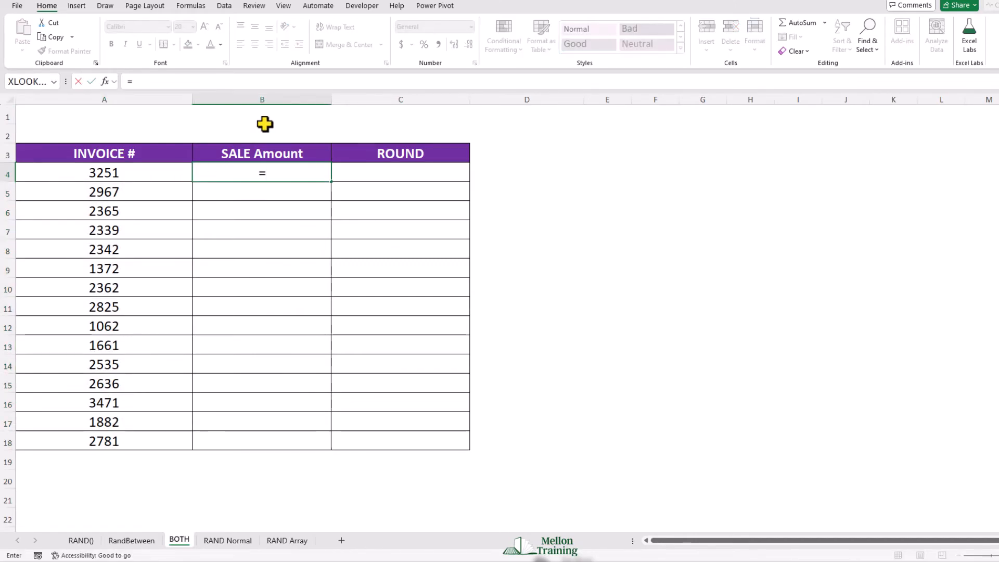
text(r)
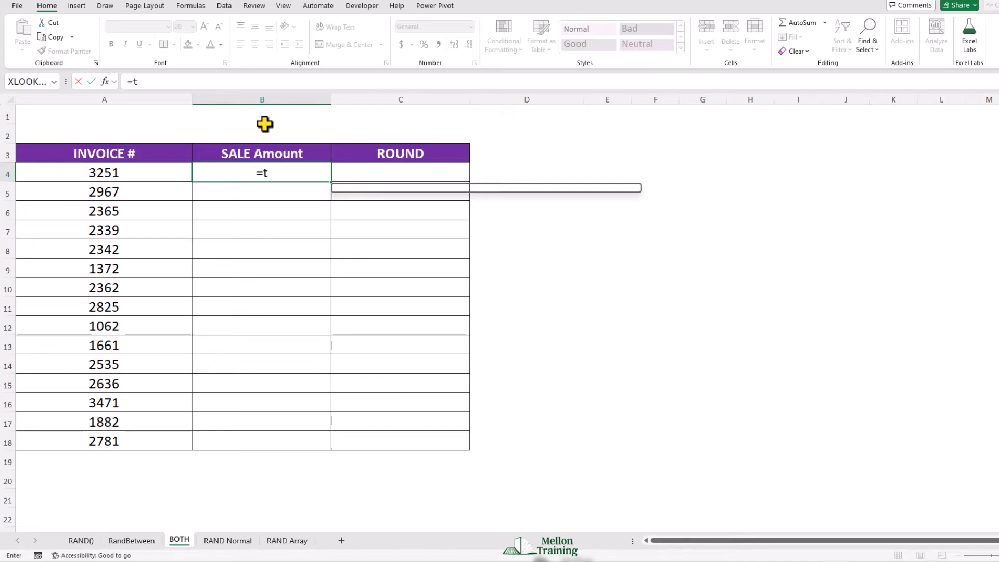
key(BackSpace)
text(rans)
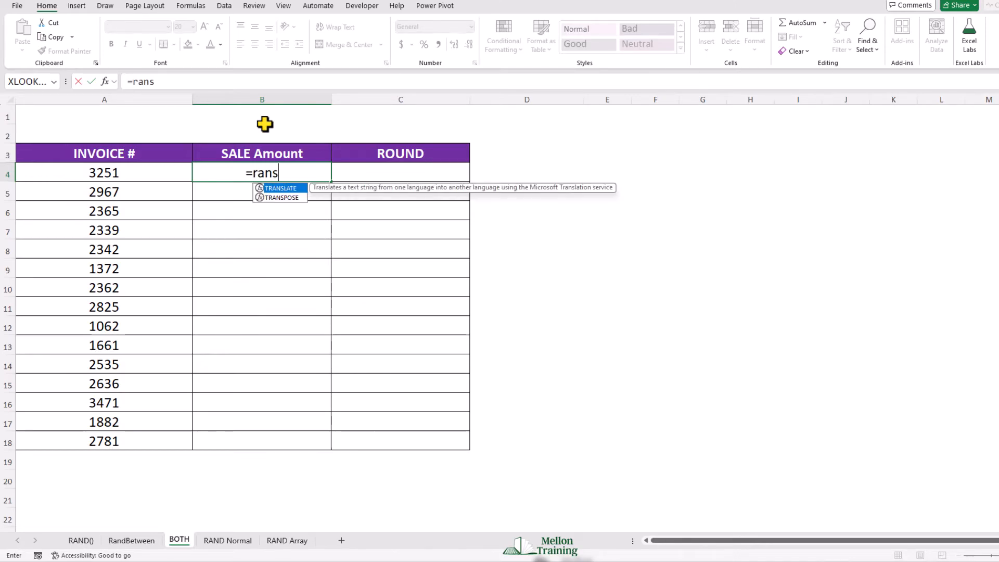
key(BackSpace)
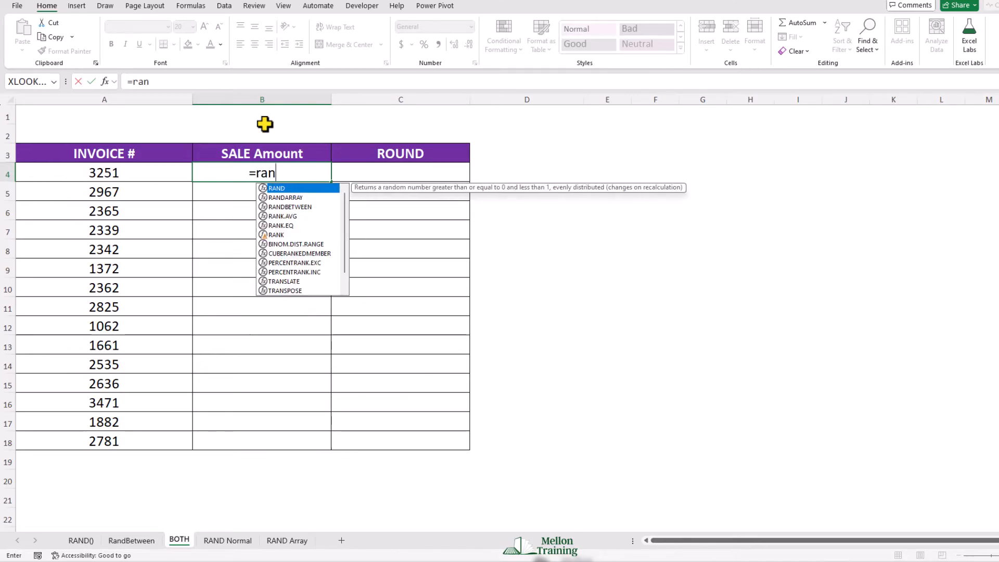
text(d)
key(Tab)
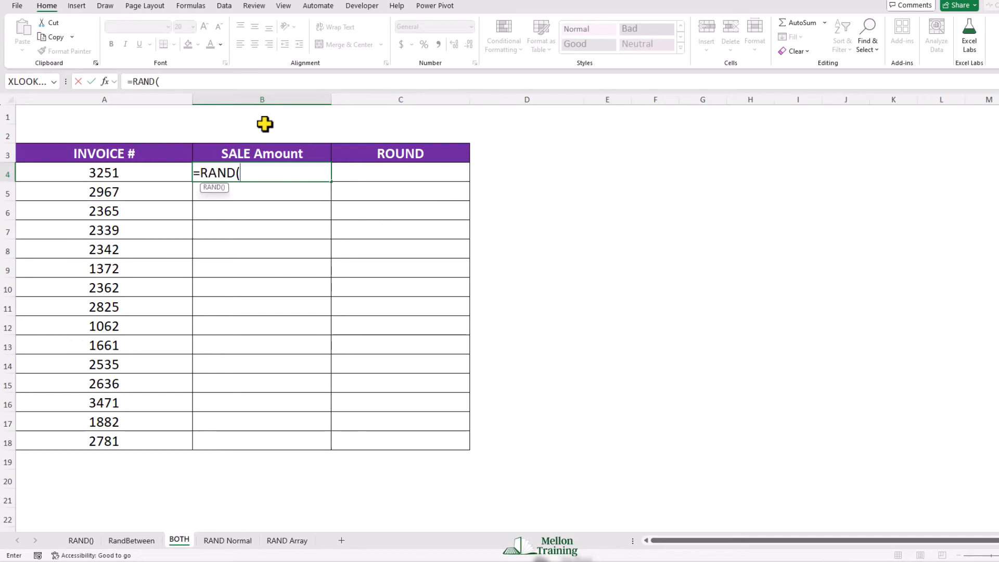
text()+)
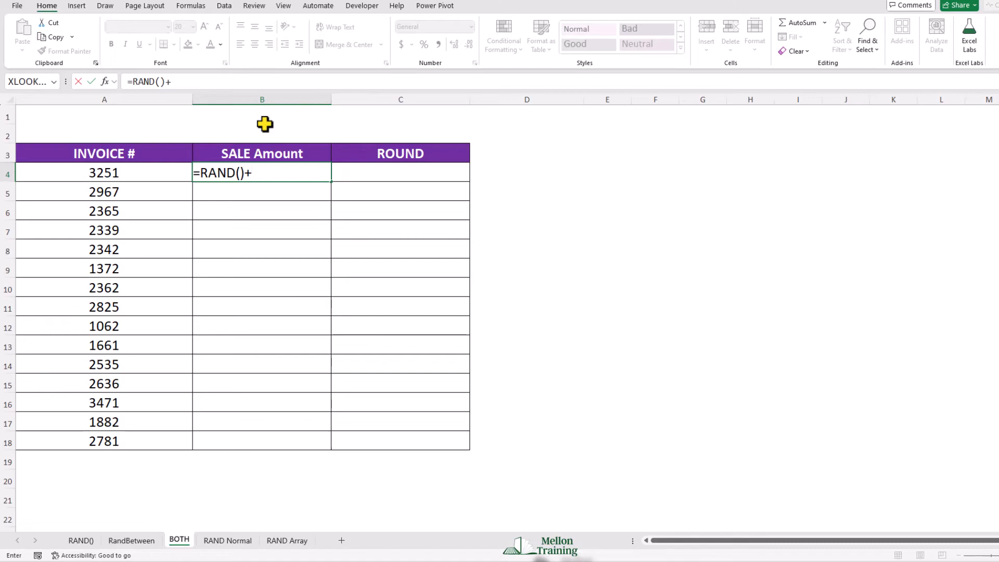
text(ran)
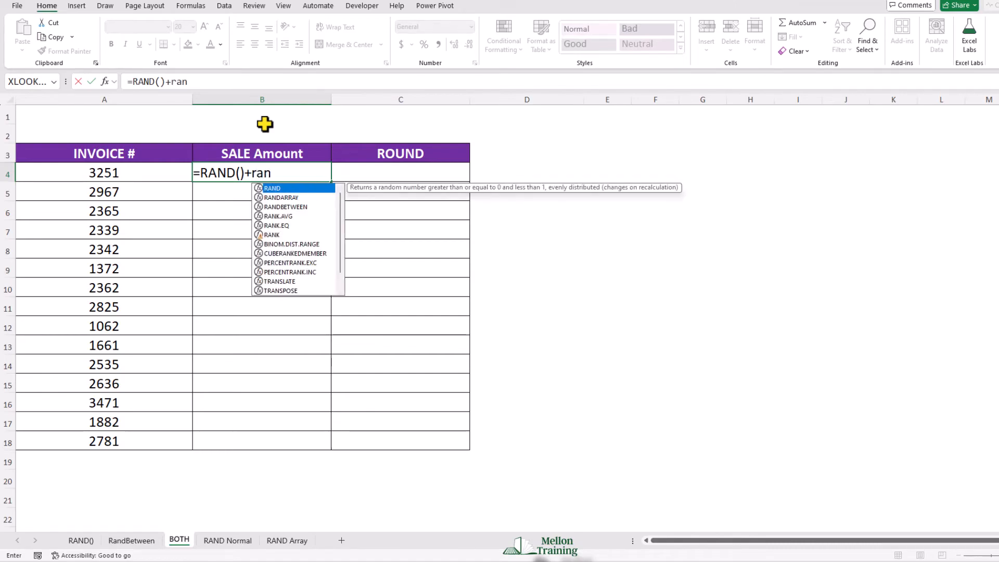
text(dbe)
key(Tab)
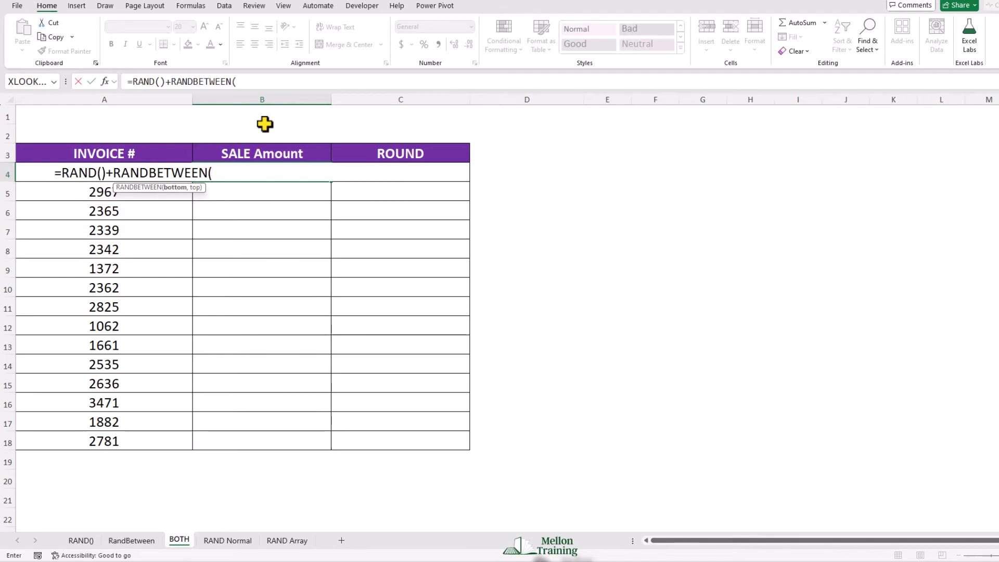
text(100,)
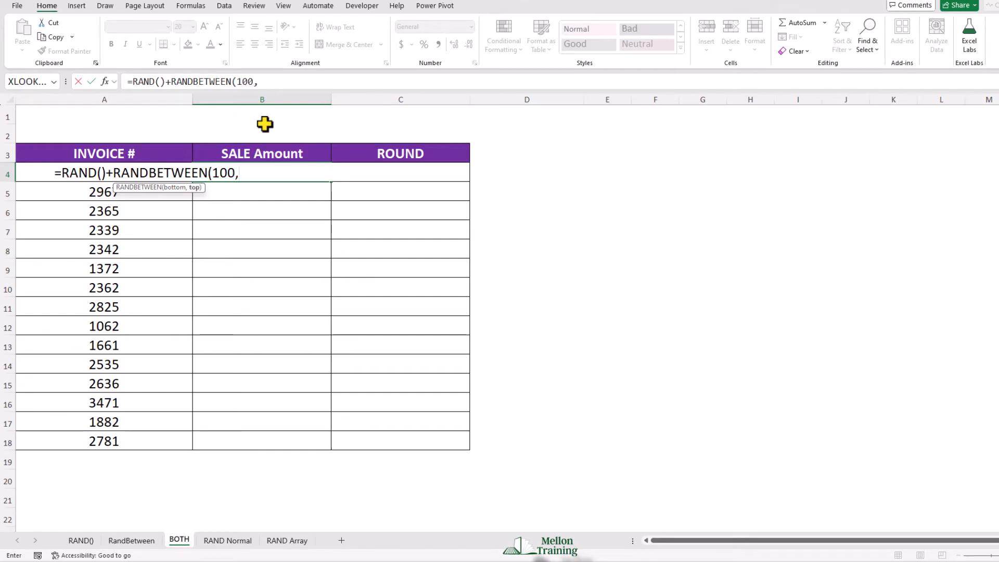
text(5000))
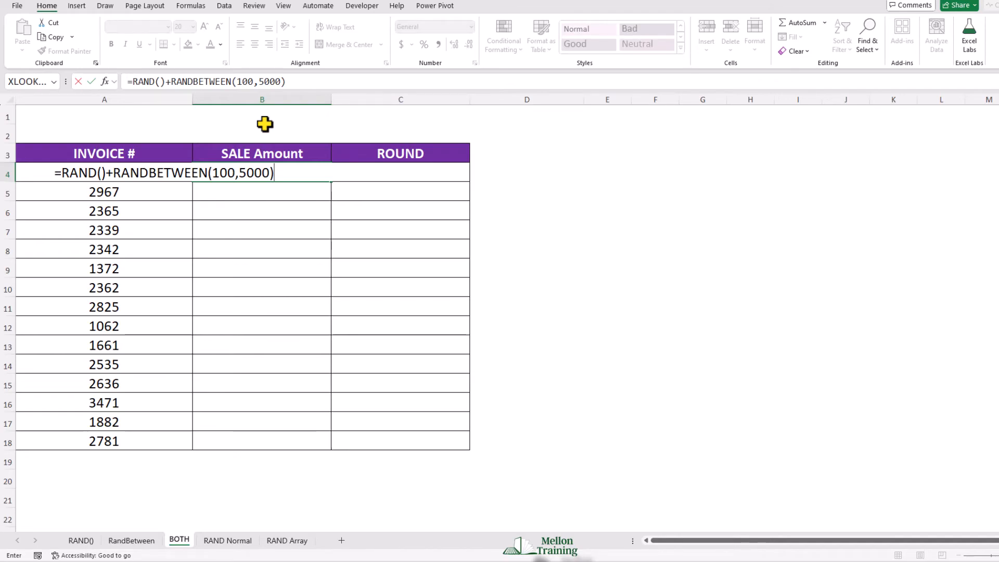
key(Return)
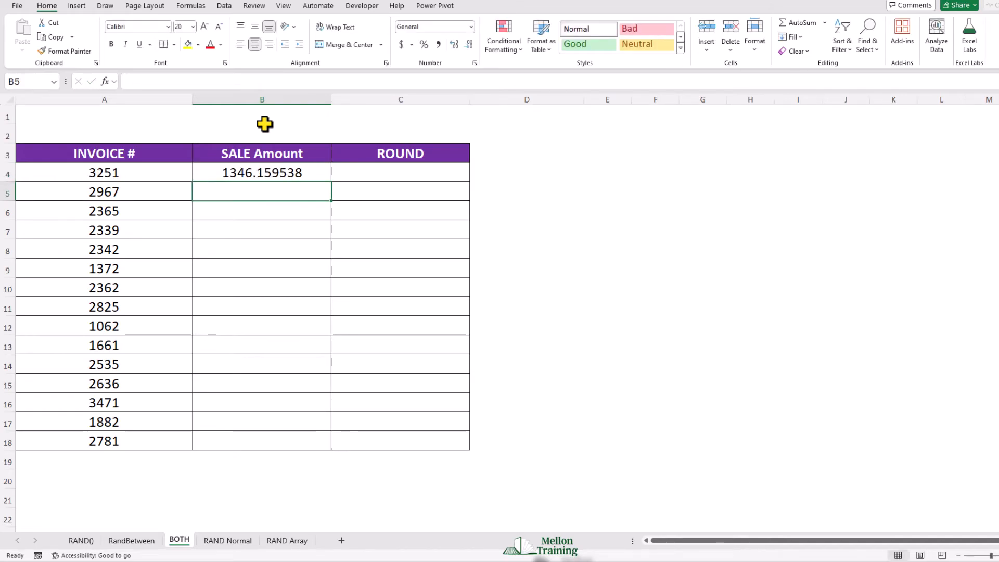
key(Up)
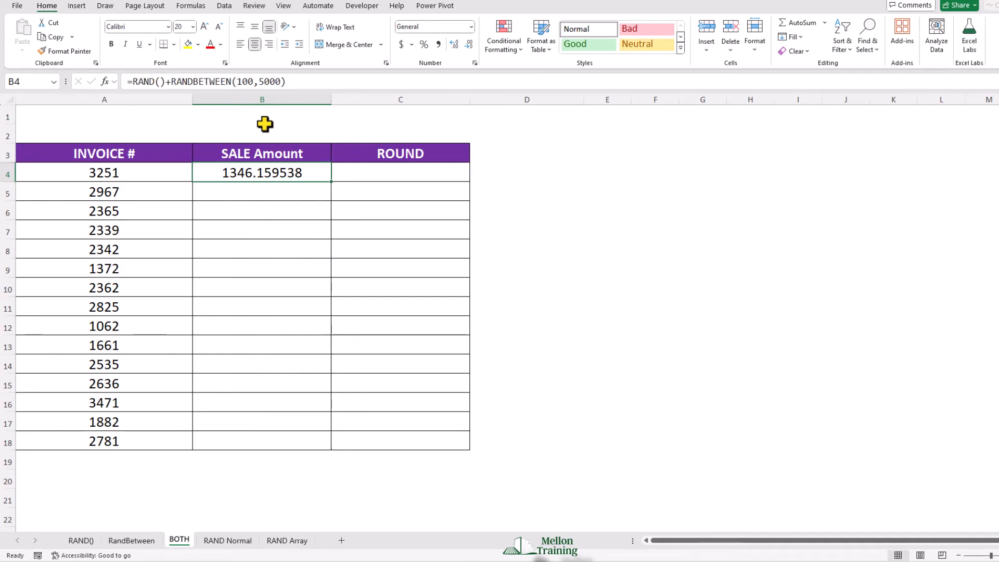
double_click(332, 184)
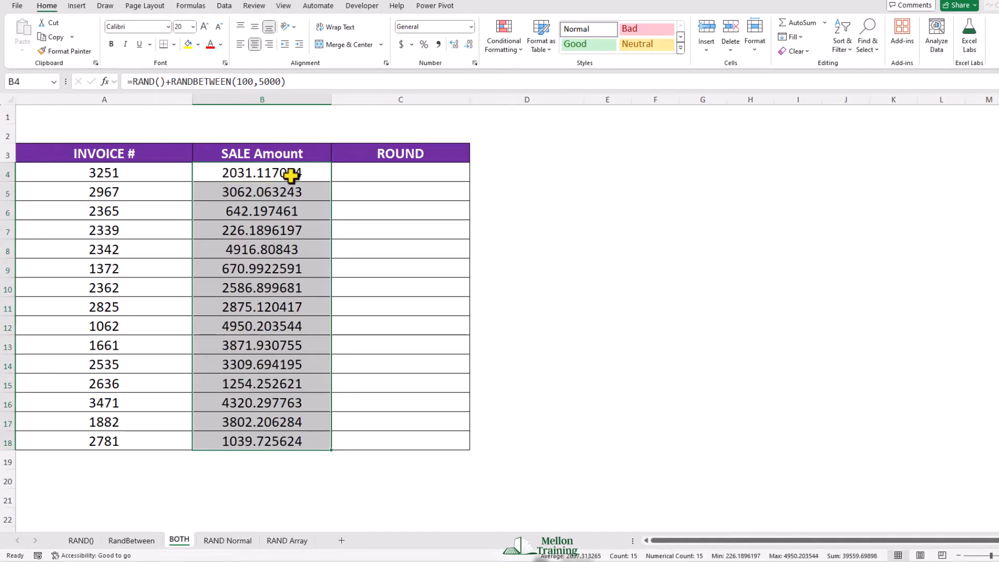
Step: Replace the Sale Amount formulas in B4:B18 on the BOTH sheet with their static values by pasting them in place as values
key(ctrl+c)
right_click(217, 176)
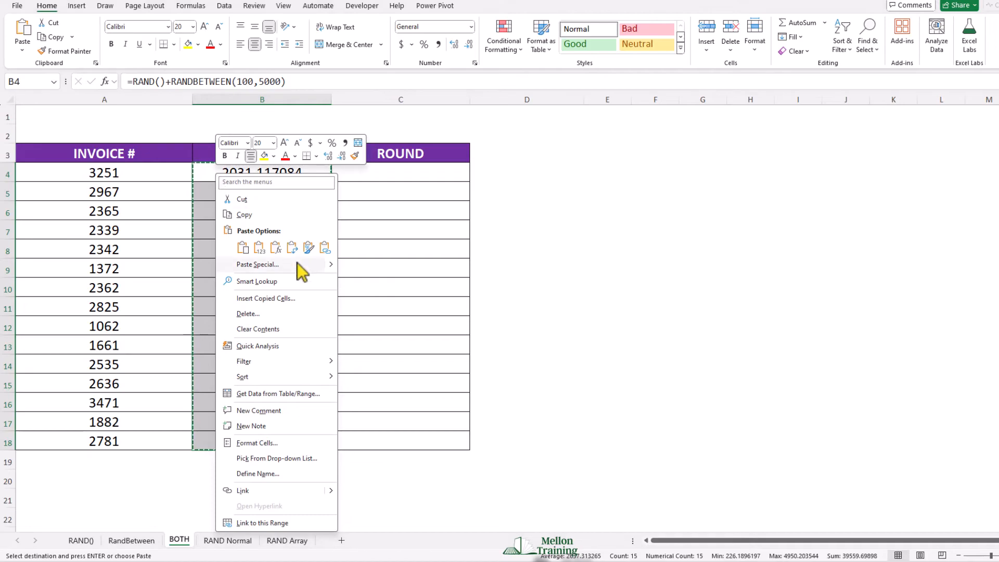
mouse_move(333, 265)
click(350, 335)
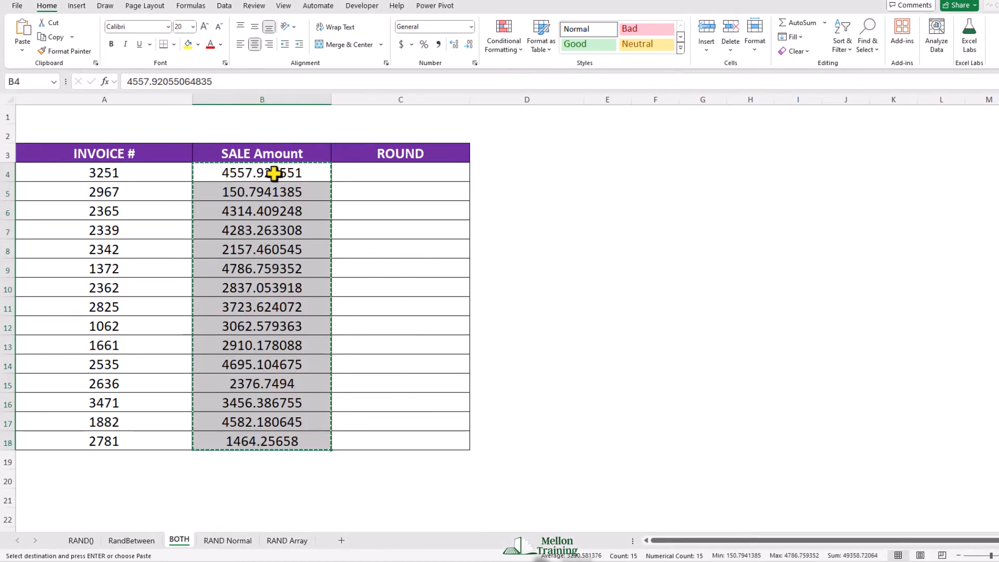
Step: Apply the Accounting number format with the dollar sign to B4:B18 and check the underlying values of several Sale Amount cells
click(401, 45)
click(281, 211)
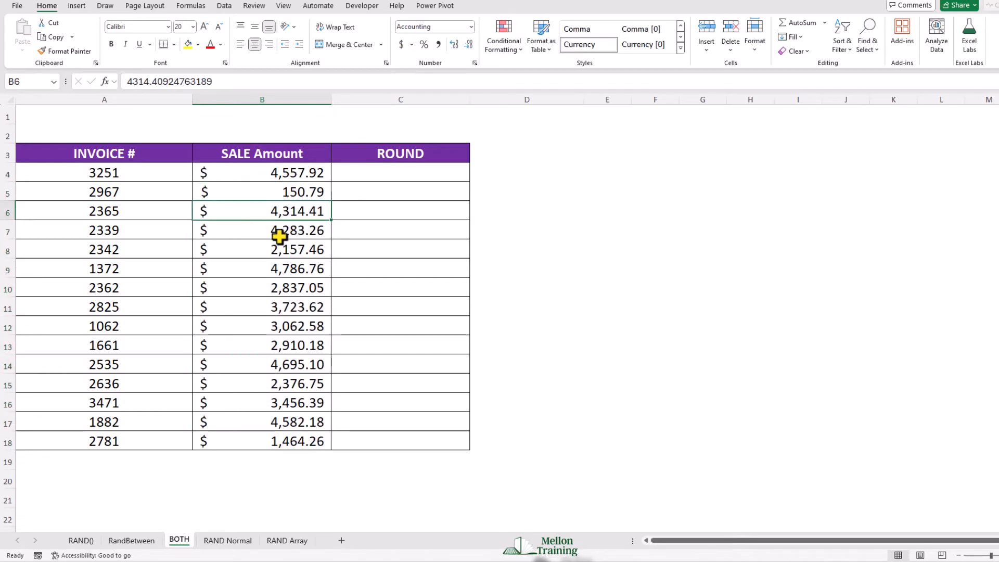
click(280, 237)
click(271, 288)
click(263, 323)
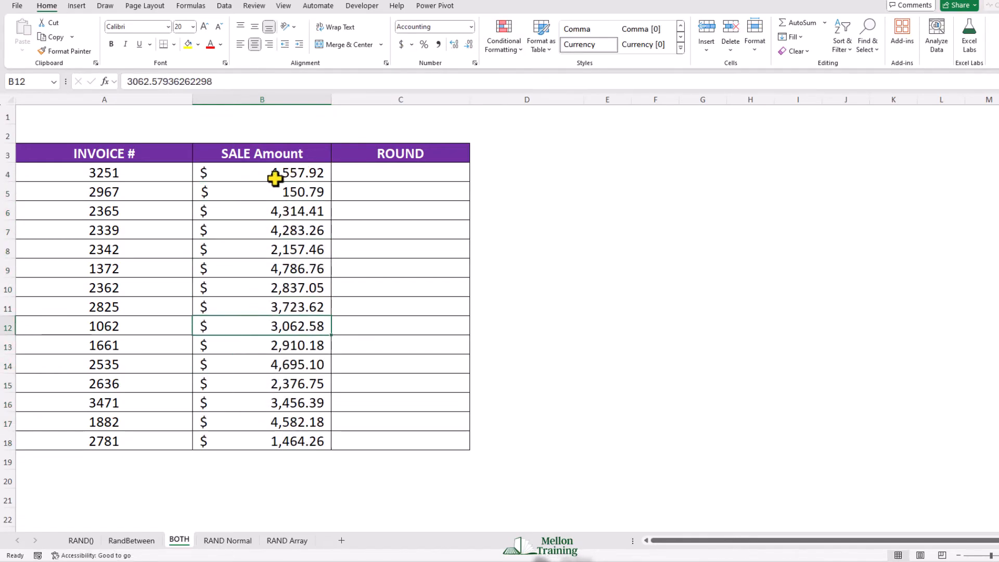
click(275, 175)
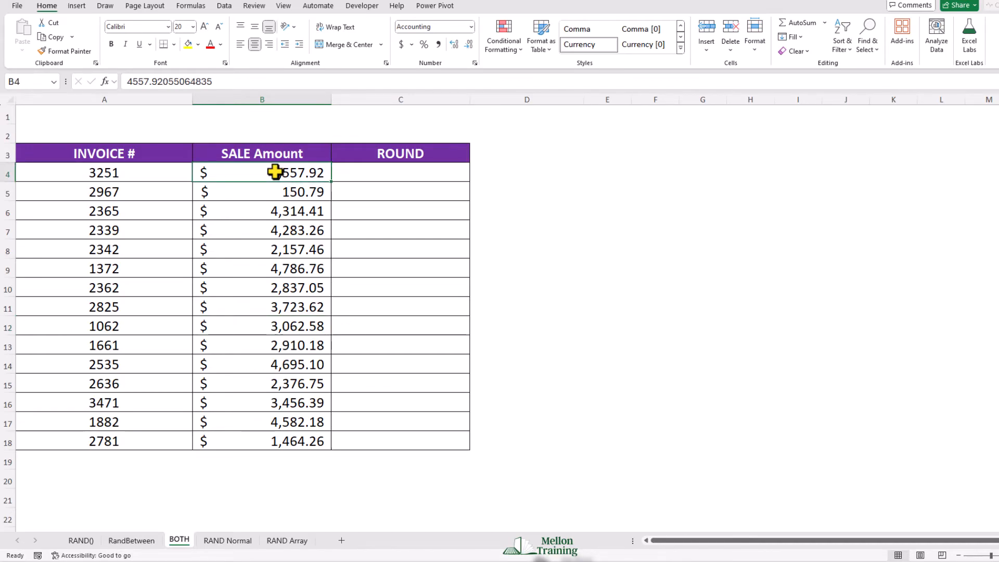
Step: Enter =ROUND(B4,2) in C4 and fill it down the ROUND column to C18
click(391, 174)
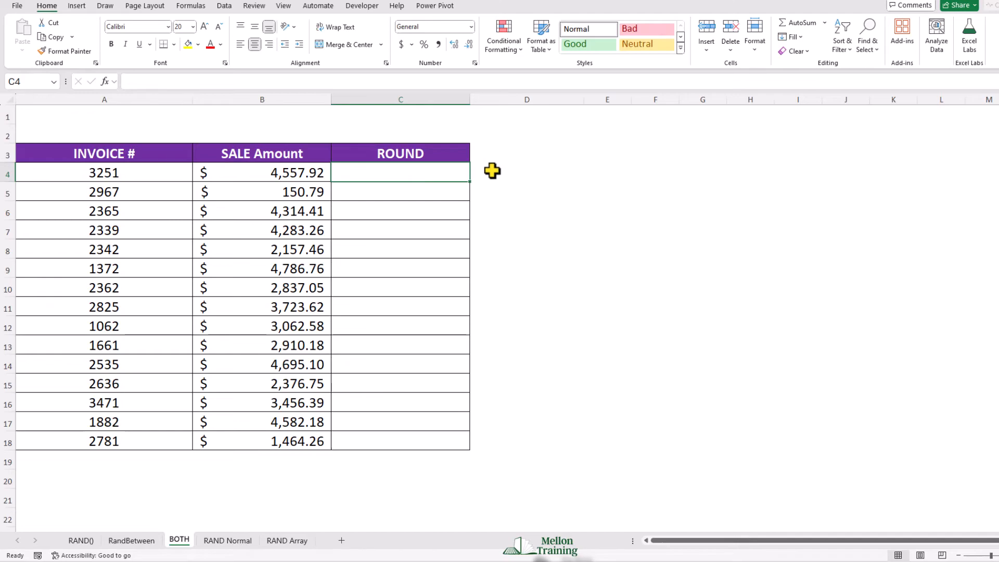
text(=)
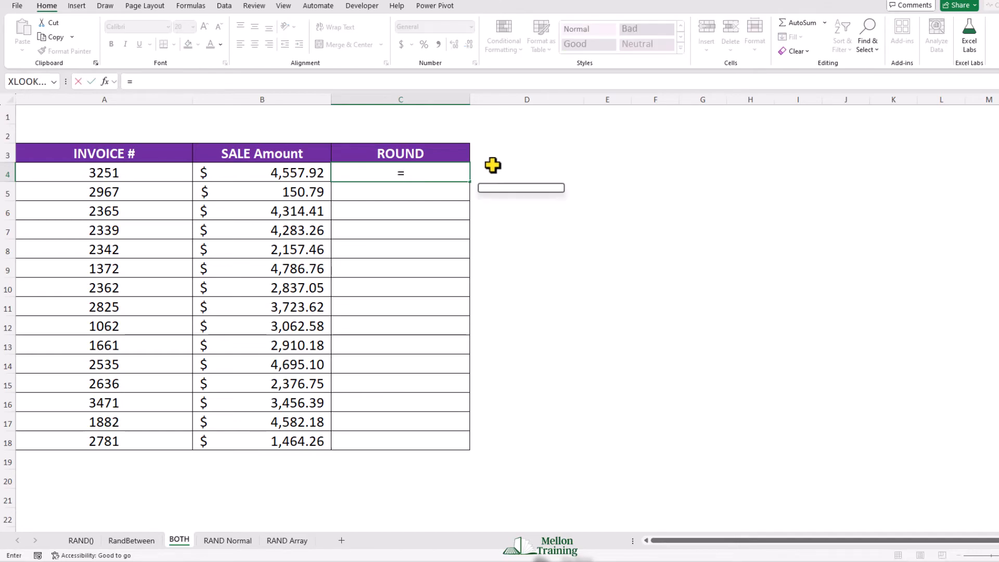
text(roun)
key(Tab)
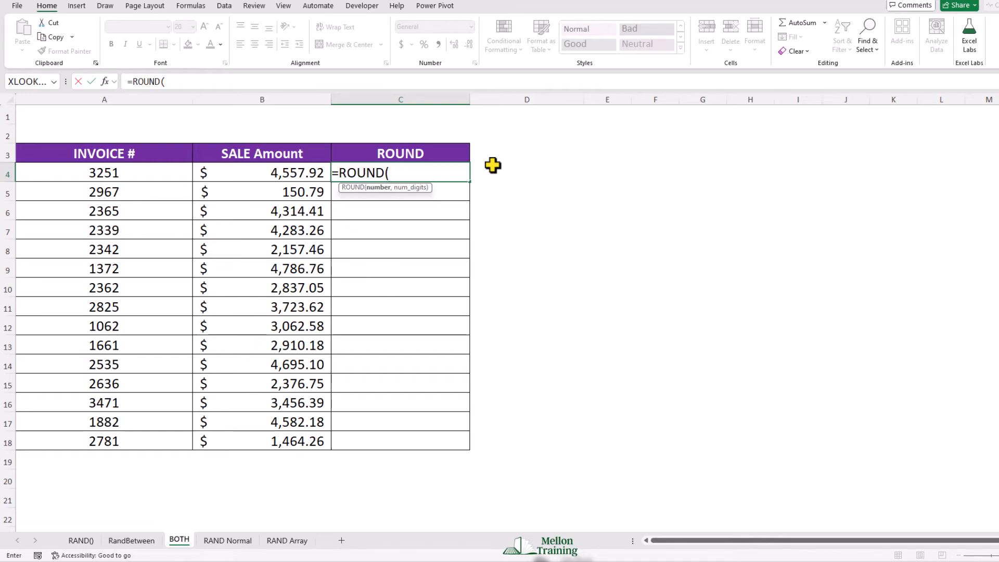
click(282, 175)
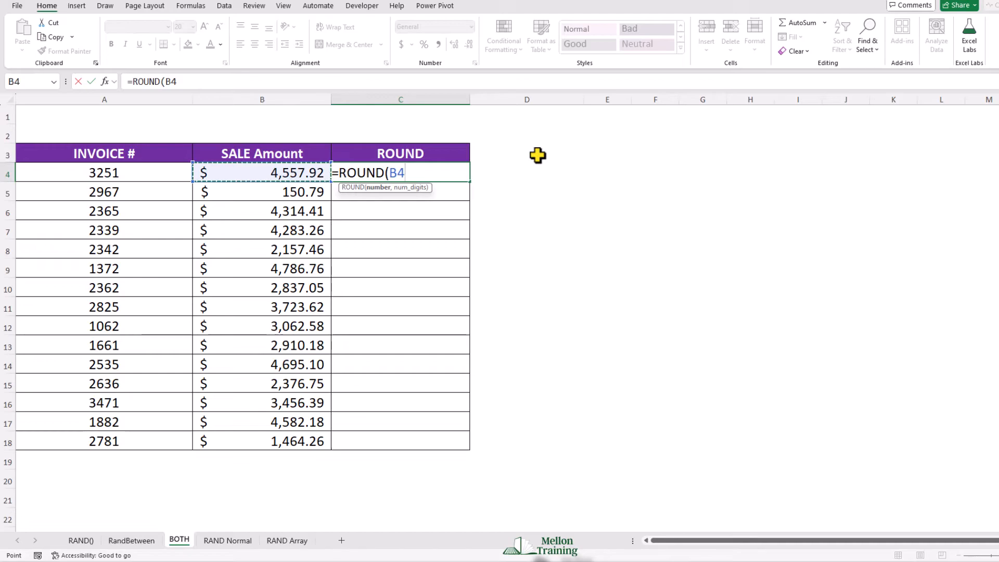
text(,2)
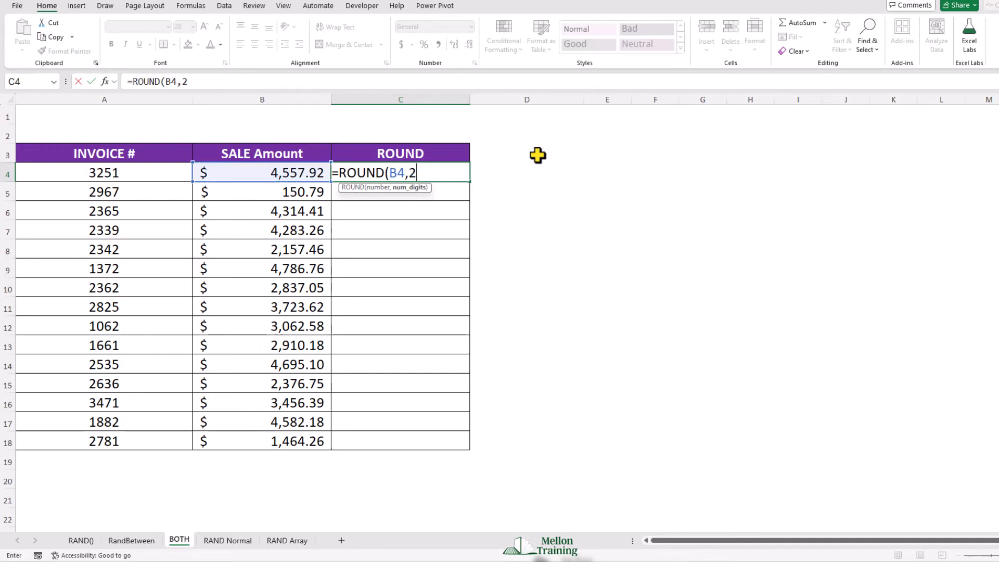
text())
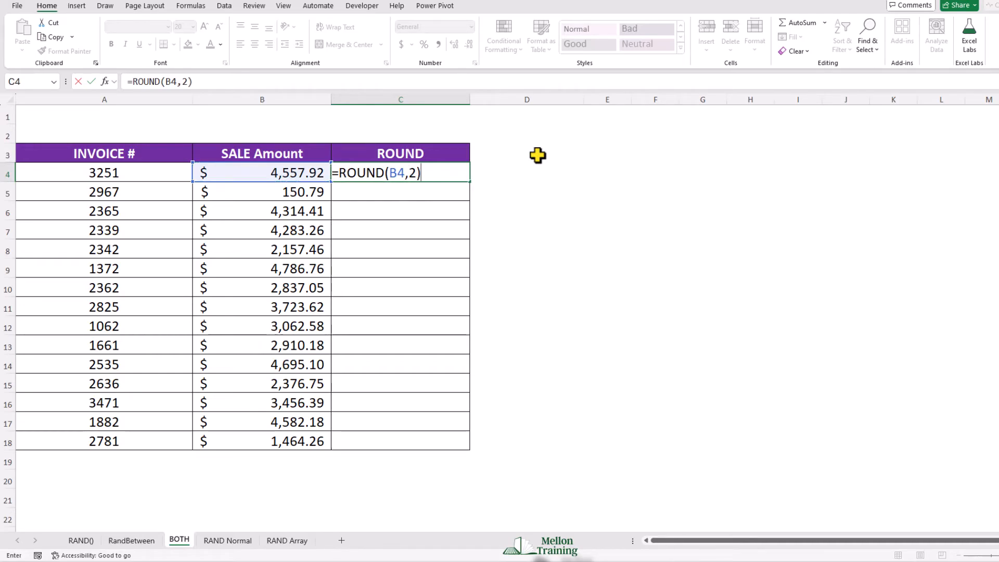
key(Return)
key(Up)
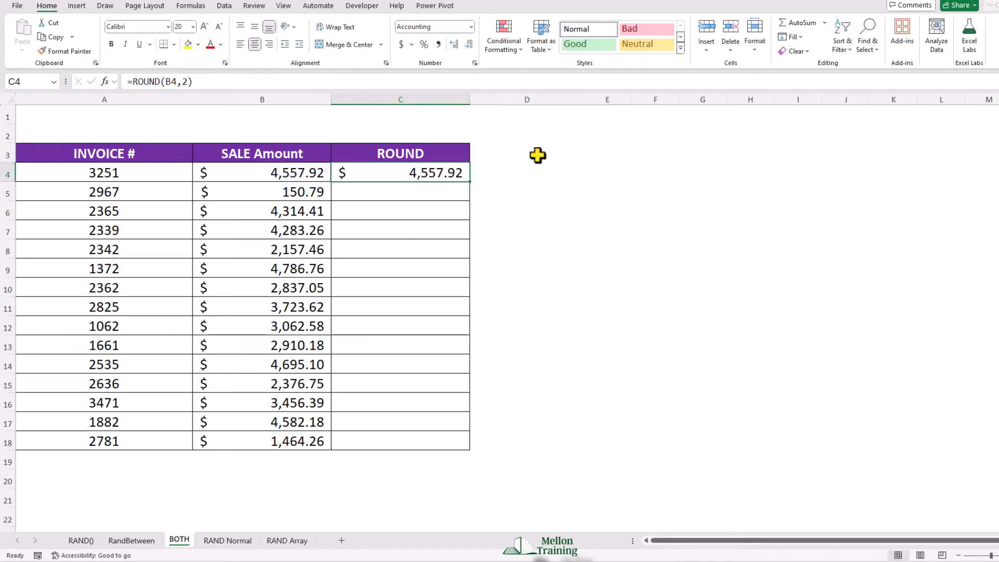
double_click(470, 182)
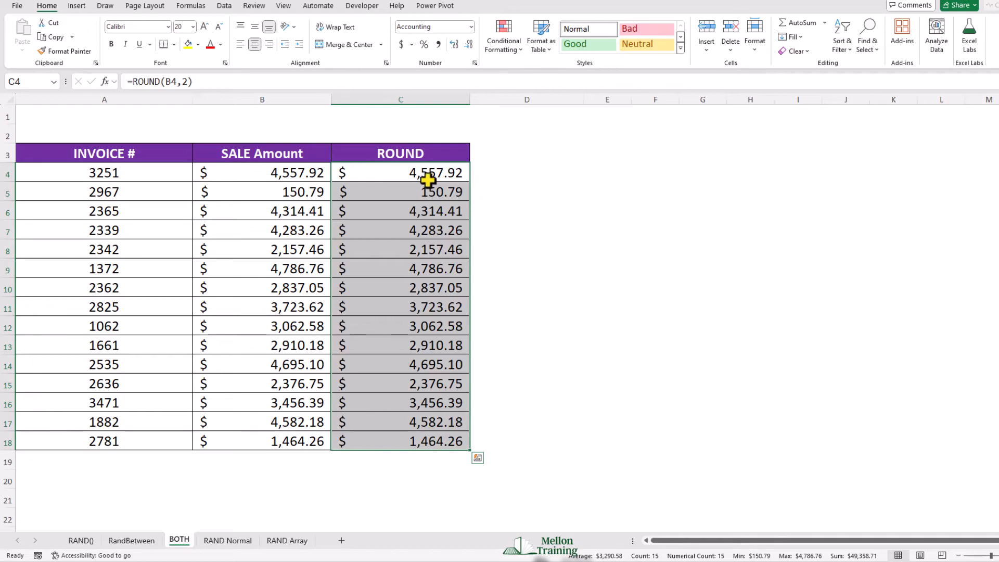
Step: Copy the rounded amounts C4:C18 and paste them as values over the Sale Amount column starting at B4
click(409, 176)
drag(409, 175, 403, 441)
key(ctrl+c)
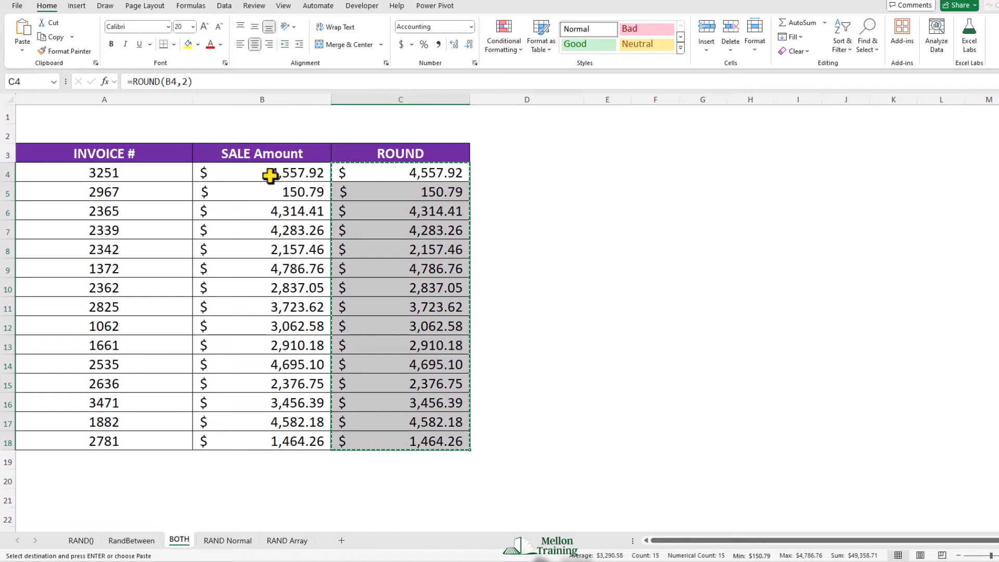
right_click(227, 176)
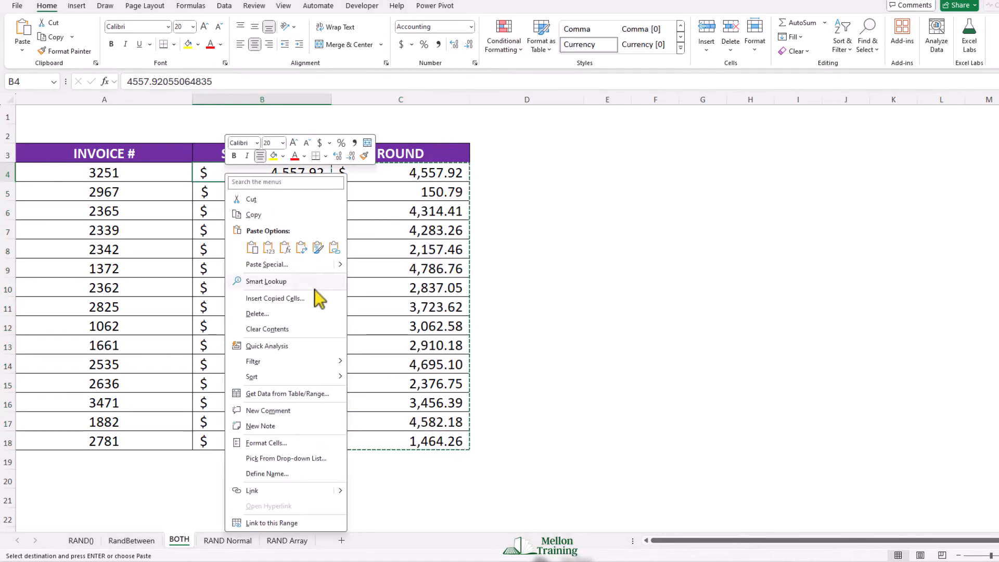
mouse_move(340, 264)
click(359, 331)
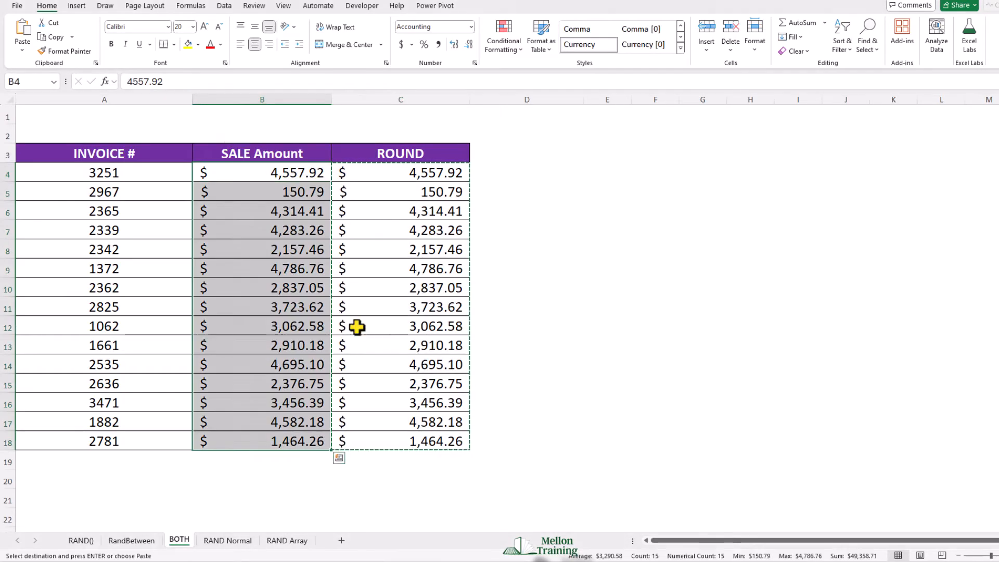
click(547, 187)
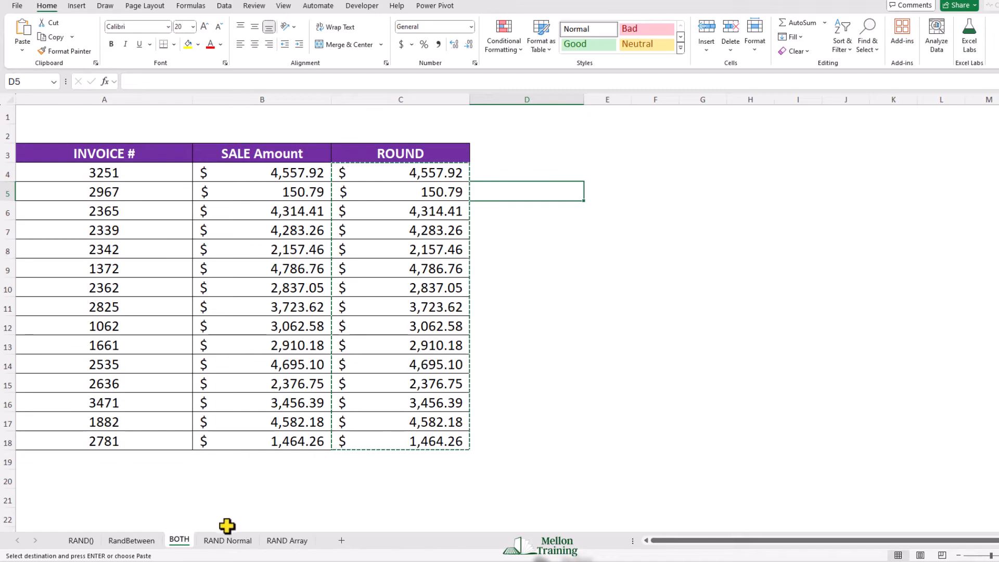
Step: Switch to the RAND Normal sheet and enable the Analysis ToolPak add-in in the Excel options
click(224, 542)
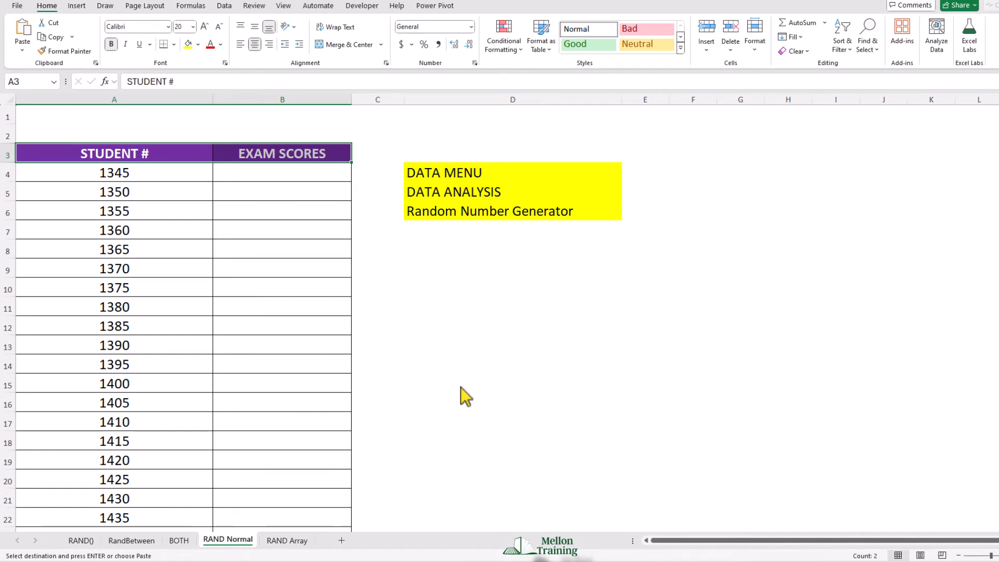
key(Escape)
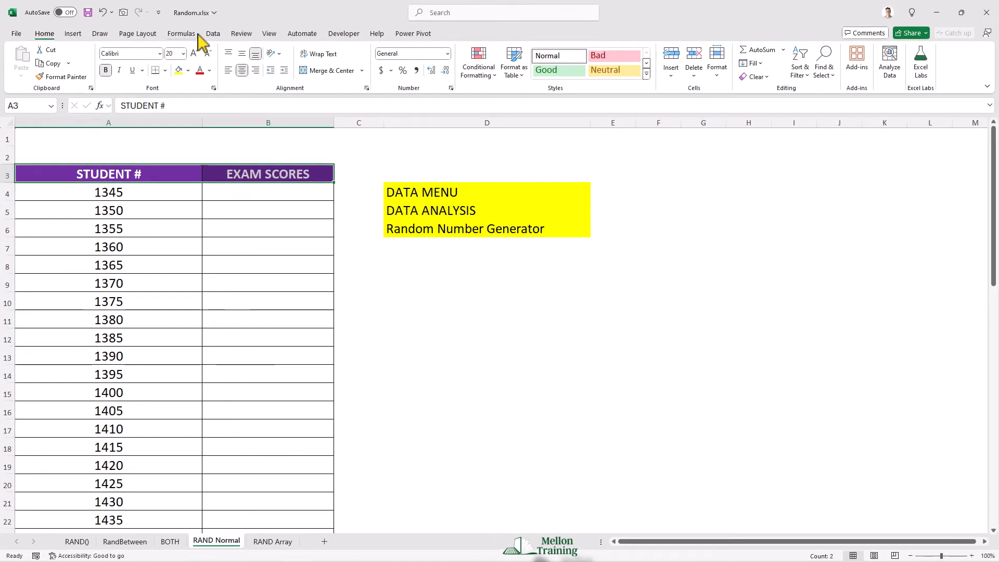
click(213, 34)
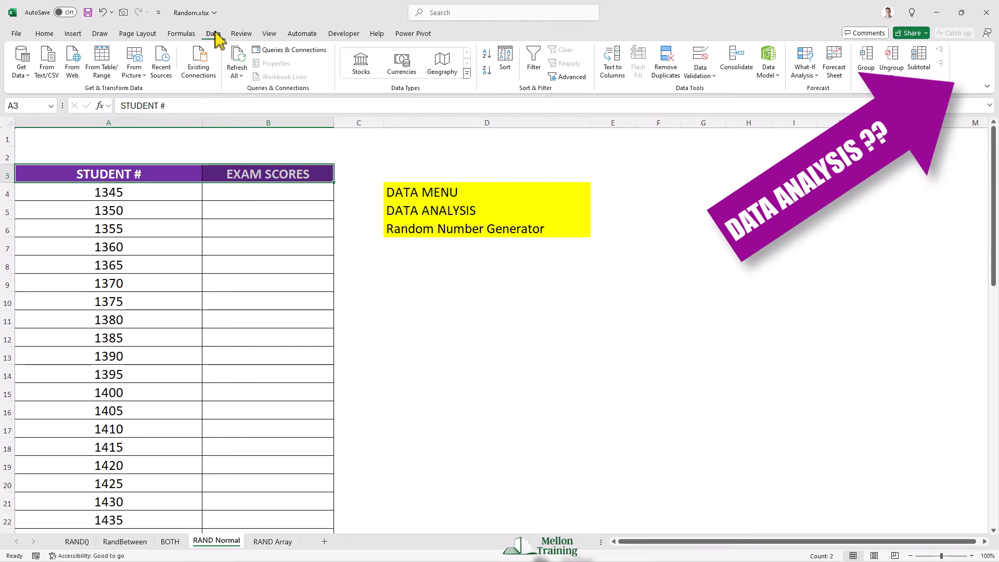
click(15, 34)
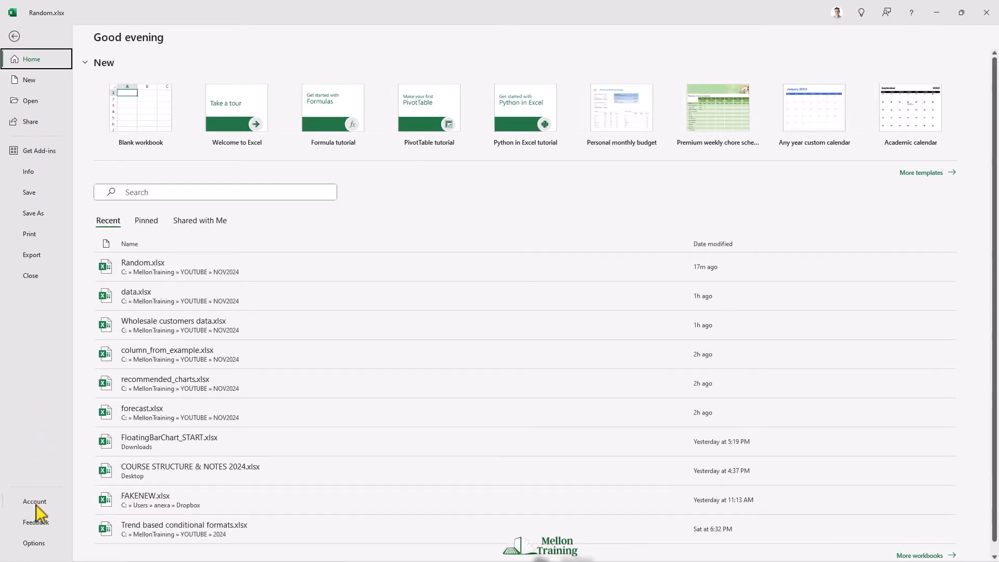
click(33, 543)
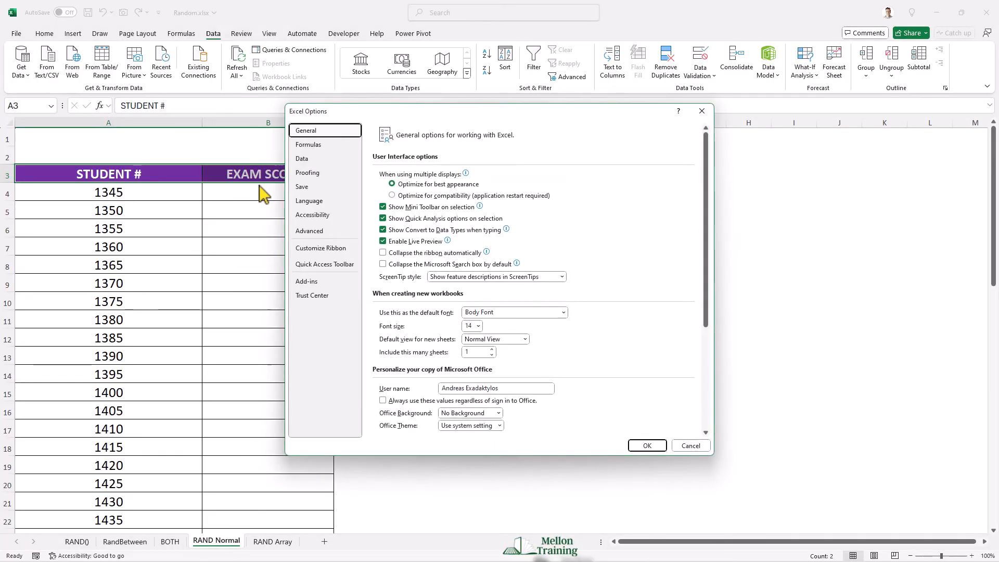
click(329, 282)
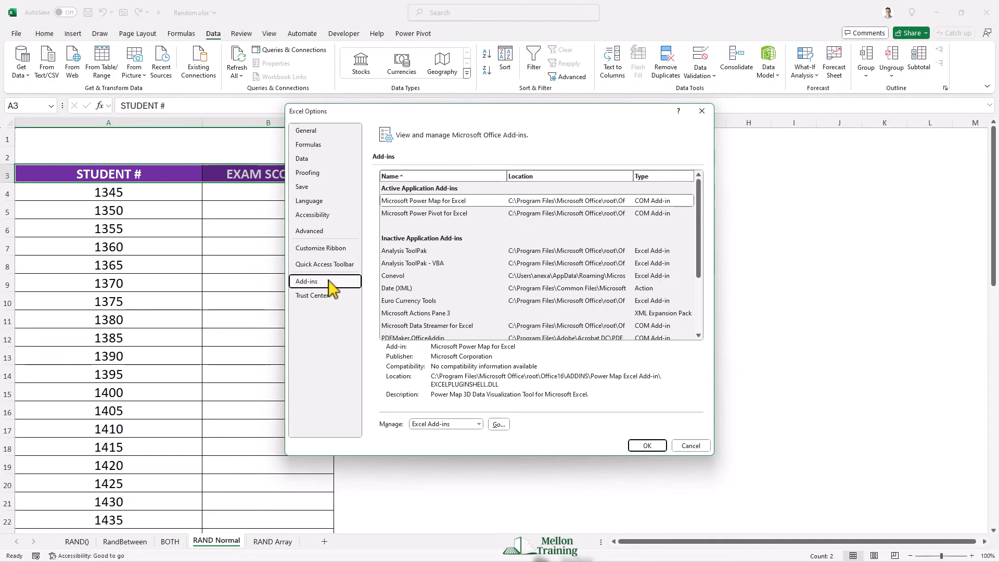
click(498, 425)
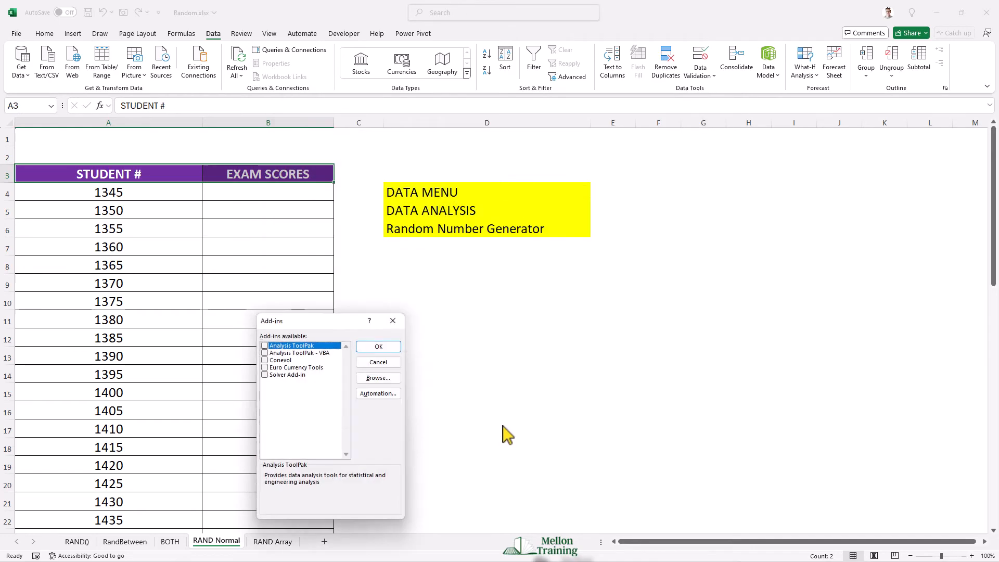
click(265, 346)
drag(354, 320, 482, 265)
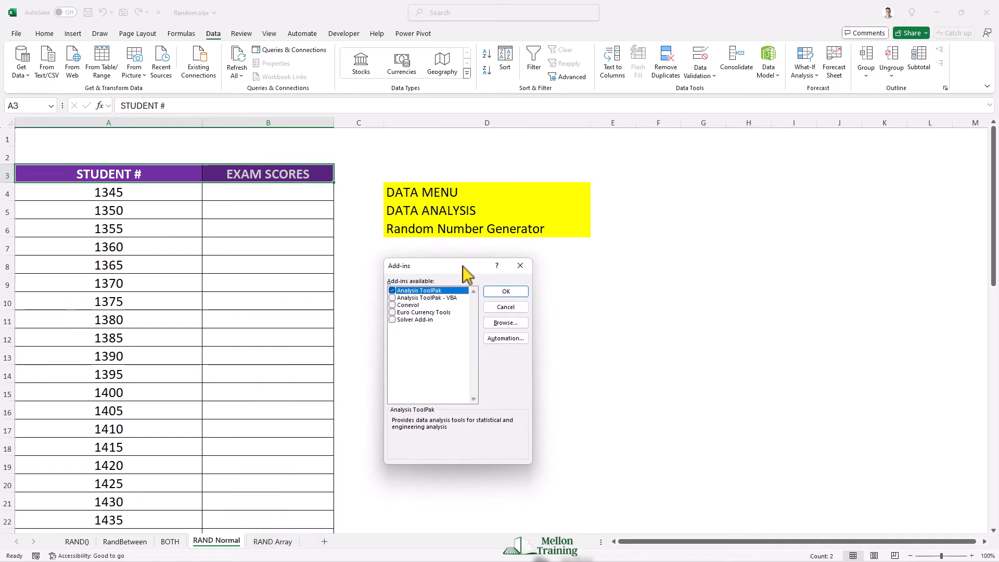
click(503, 292)
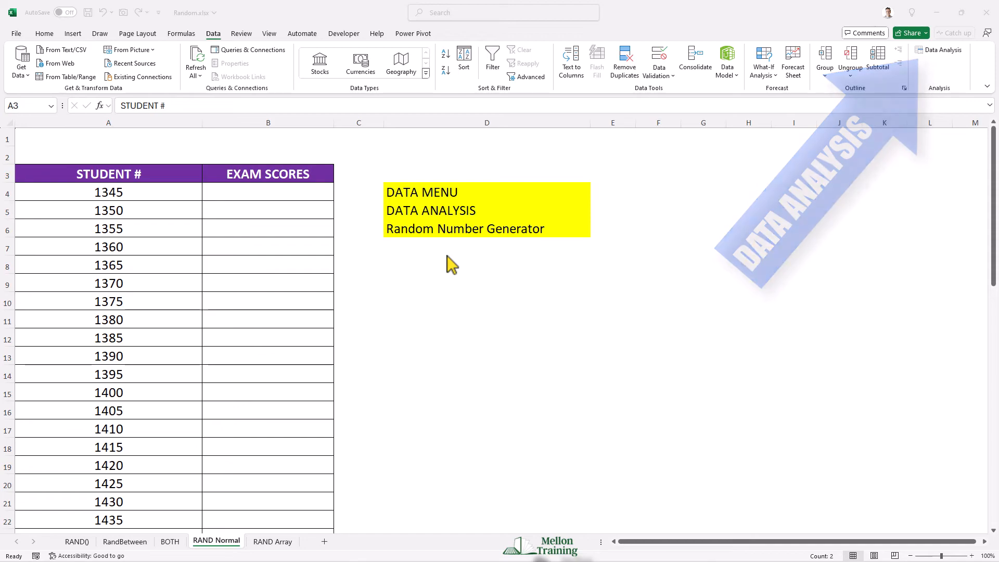
Step: Open the Random Number Generation tool from Data Analysis and place its dialog beside the exam scores table
click(941, 52)
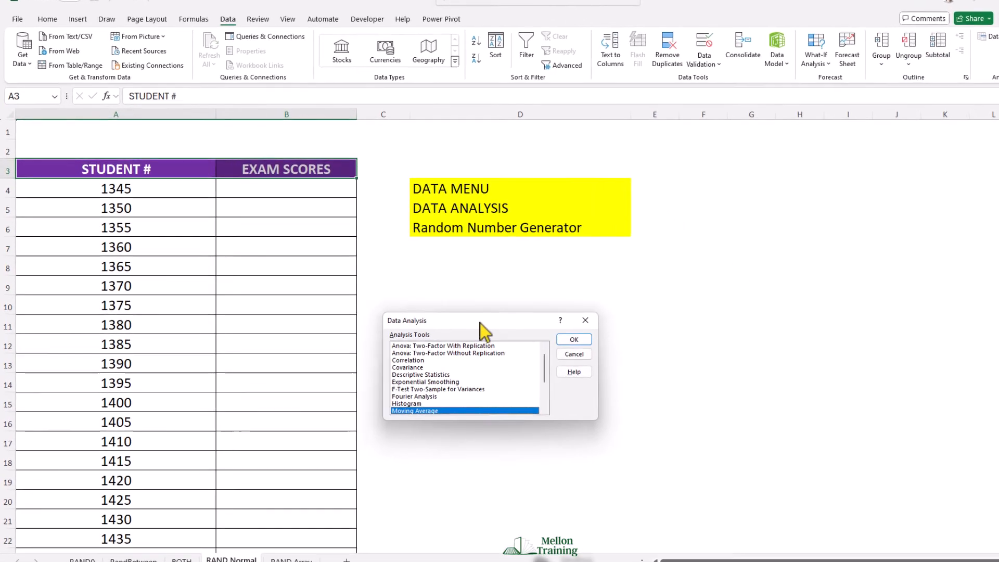
drag(450, 317, 454, 260)
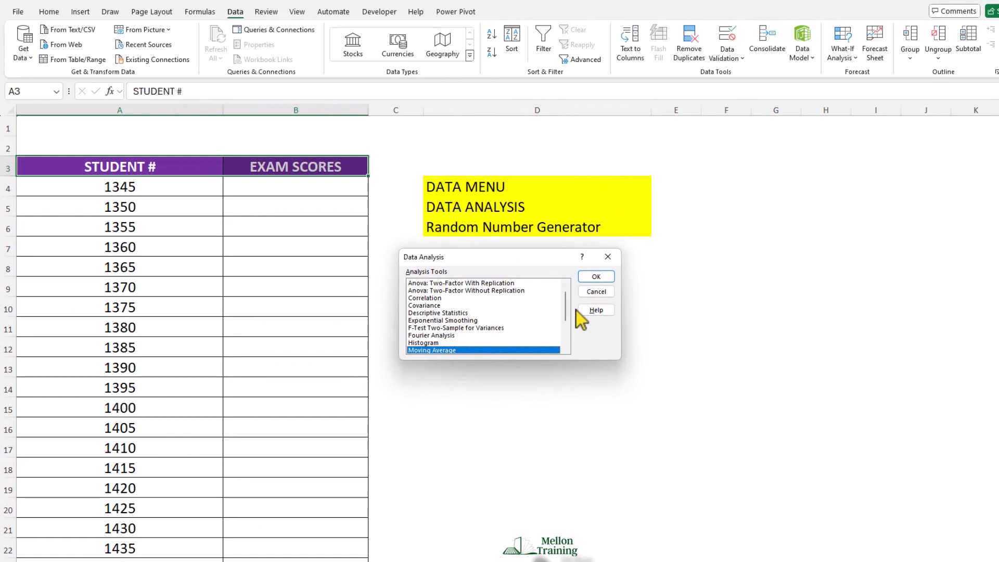
mouse_move(567, 309)
mouse_down()
mouse_move(563, 292)
mouse_move(570, 319)
mouse_up()
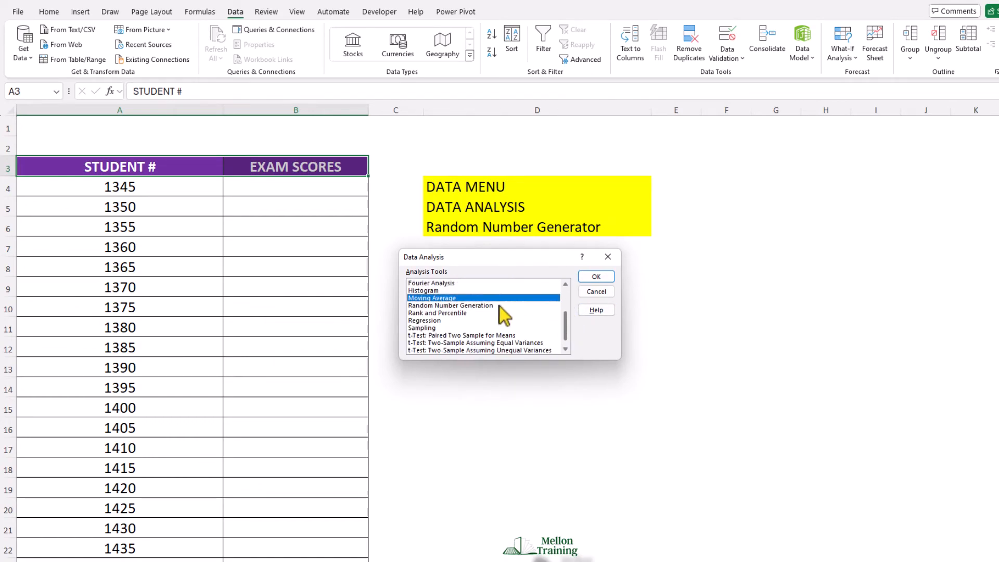
click(492, 308)
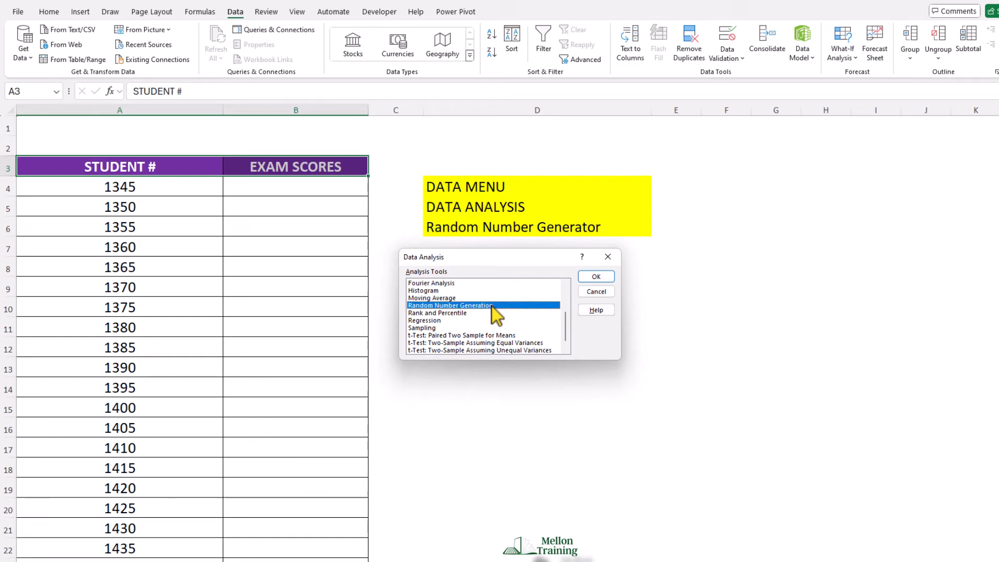
click(604, 279)
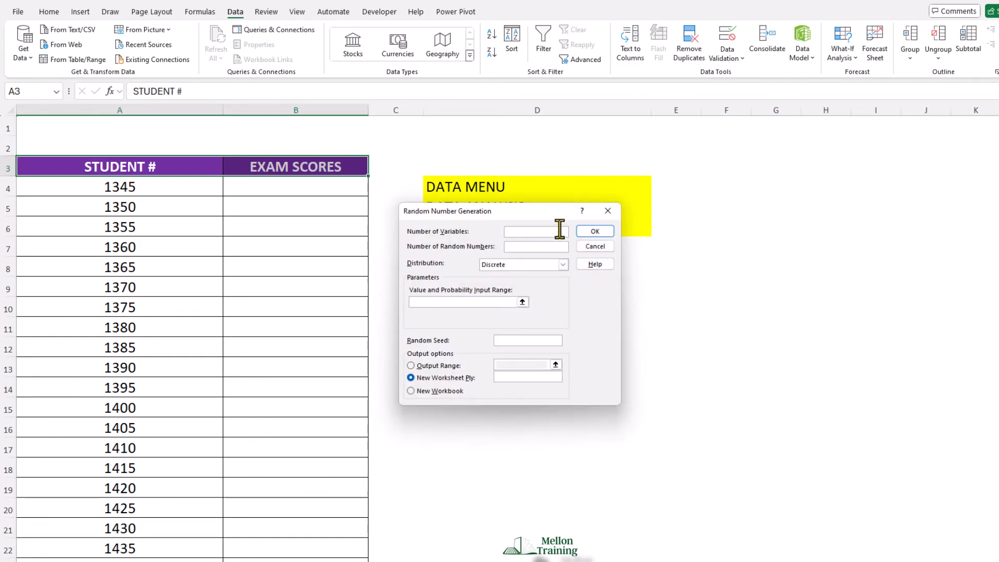
drag(541, 211, 561, 251)
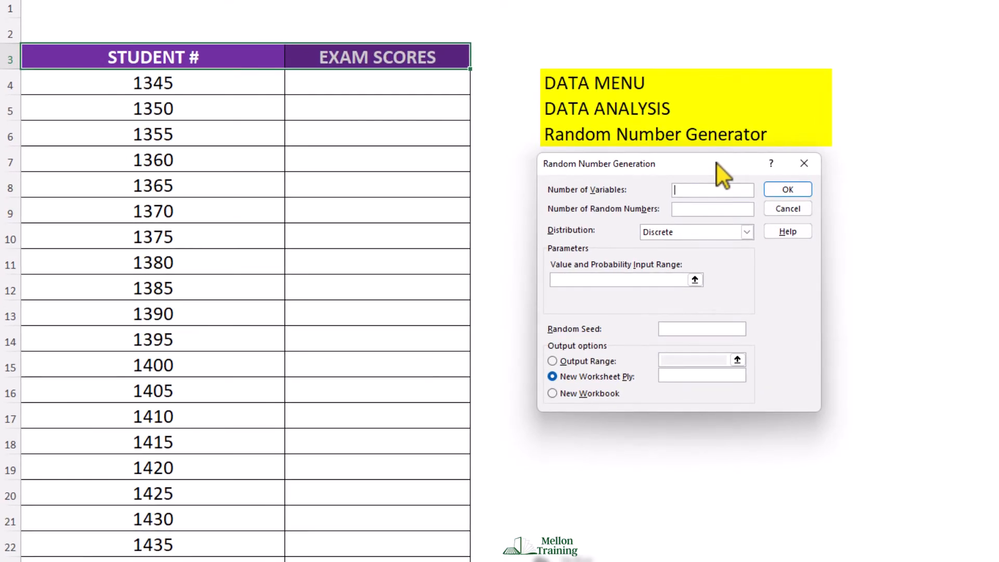
Step: Set the number of variables to 1 and the number of random numbers to 100, and show the available distributions
text(1)
click(710, 211)
text(1)
click(747, 232)
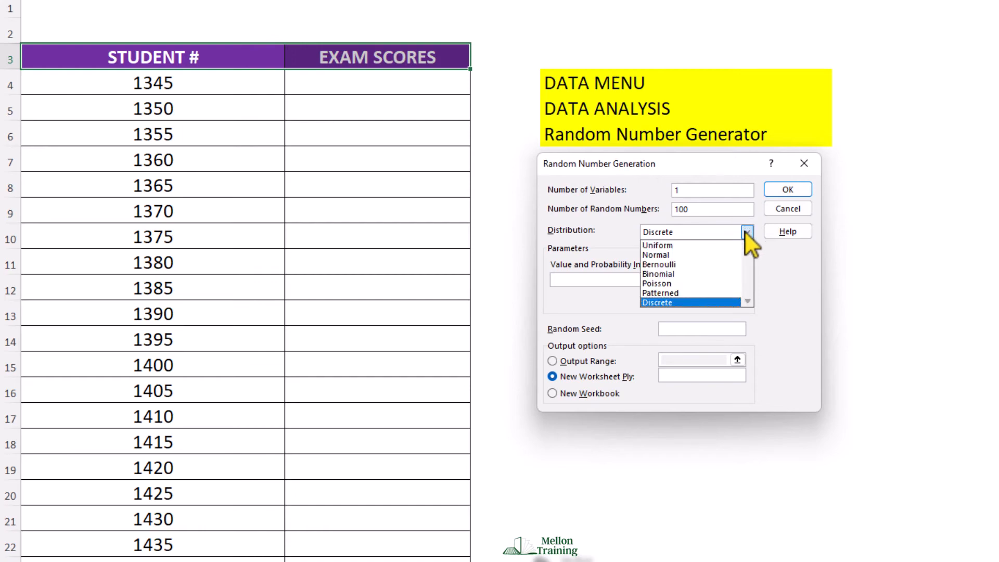